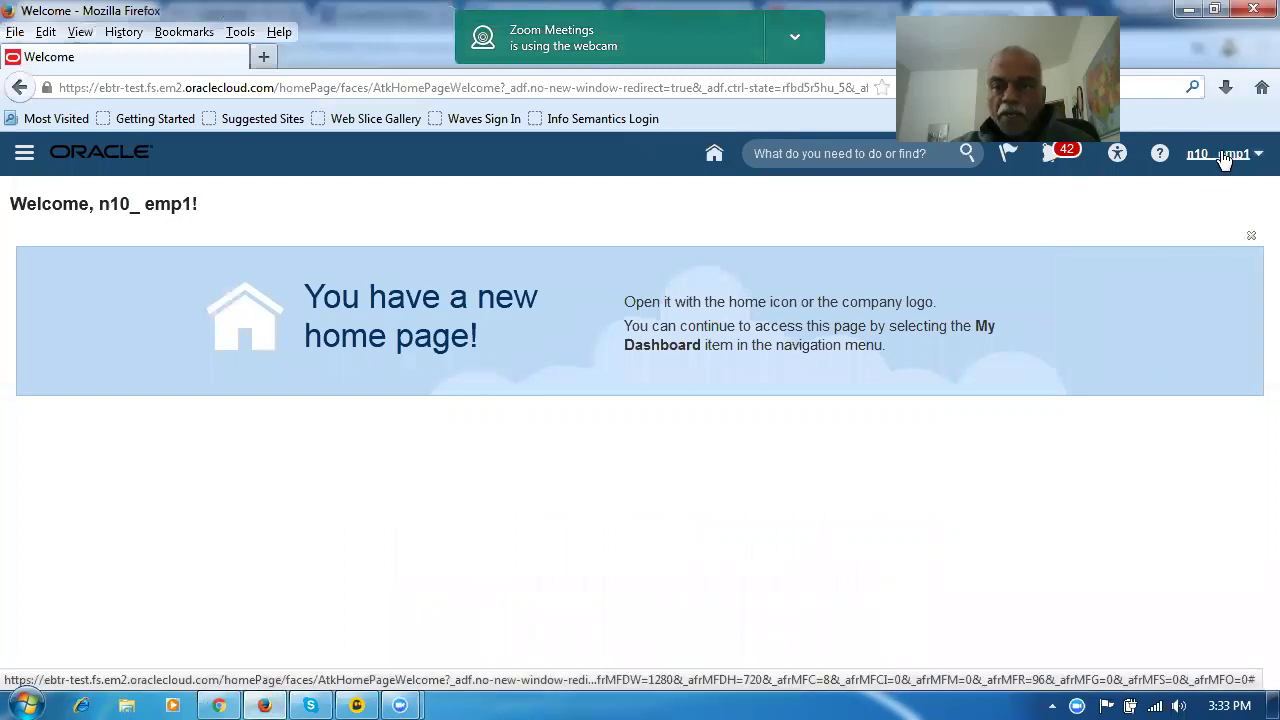
Step: Go to Setup and Maintenance from the user's Settings and Actions menu
{"action": "left_click", "coordinate": [1224, 158]}
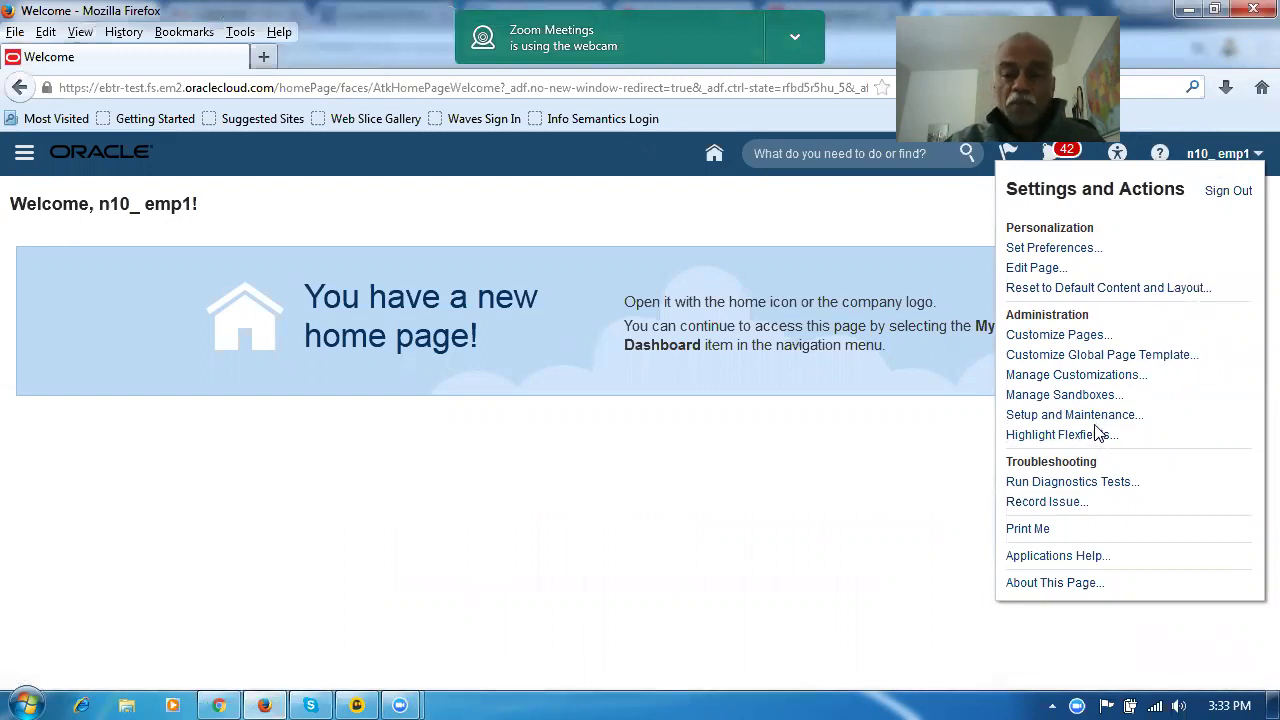
{"action": "left_click", "coordinate": [1040, 416]}
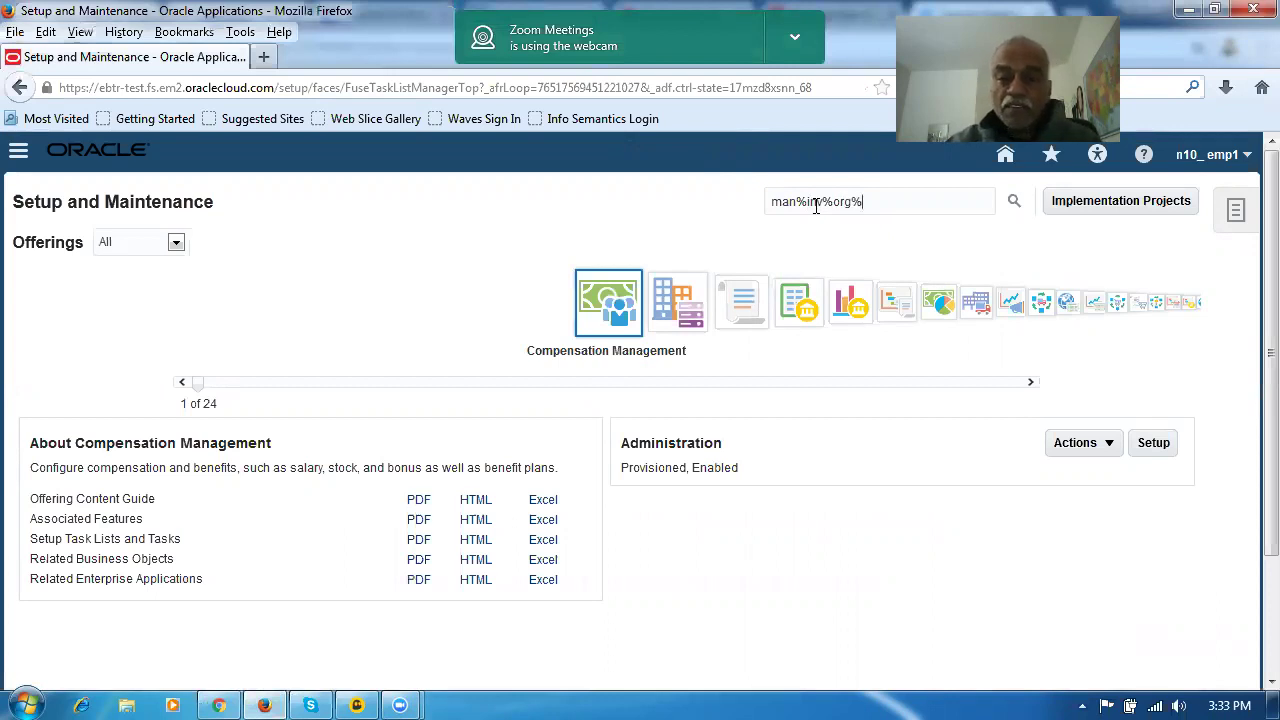
Step: Run the man%inv%org% task search, then open and close Manage Inventory Organizations
{"action": "key", "text": "Return"}
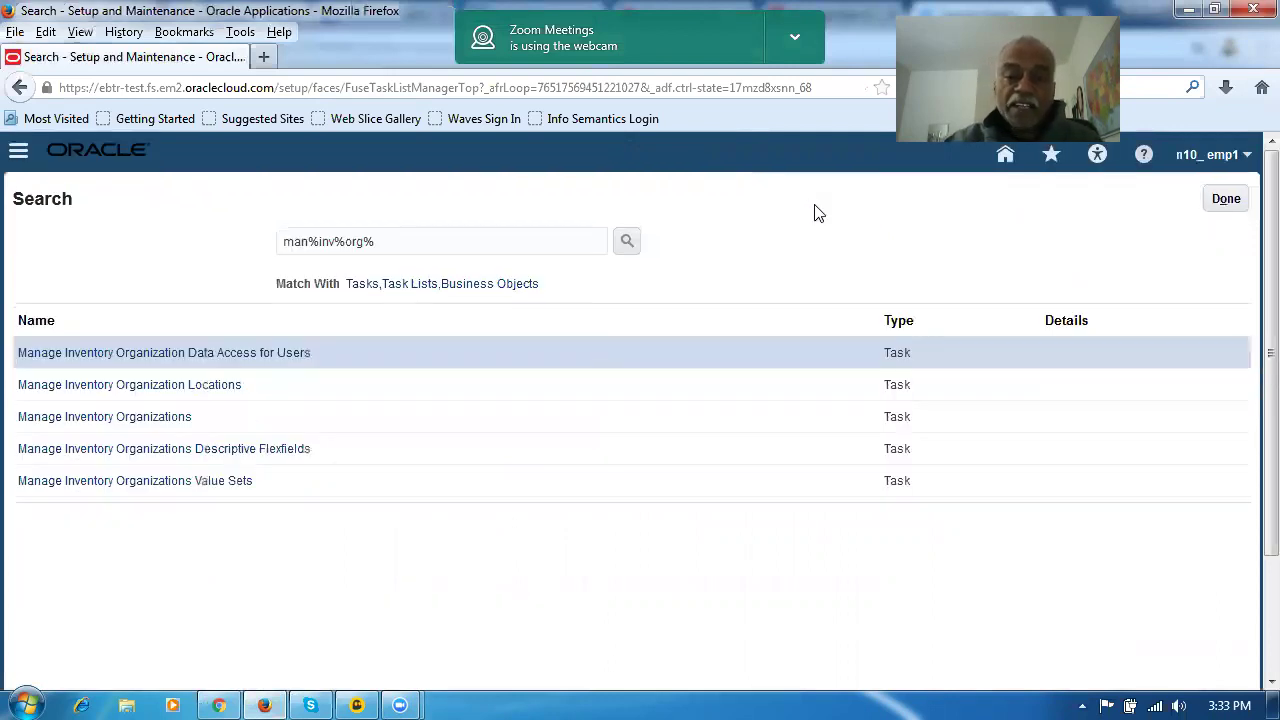
{"action": "left_click", "coordinate": [80, 420]}
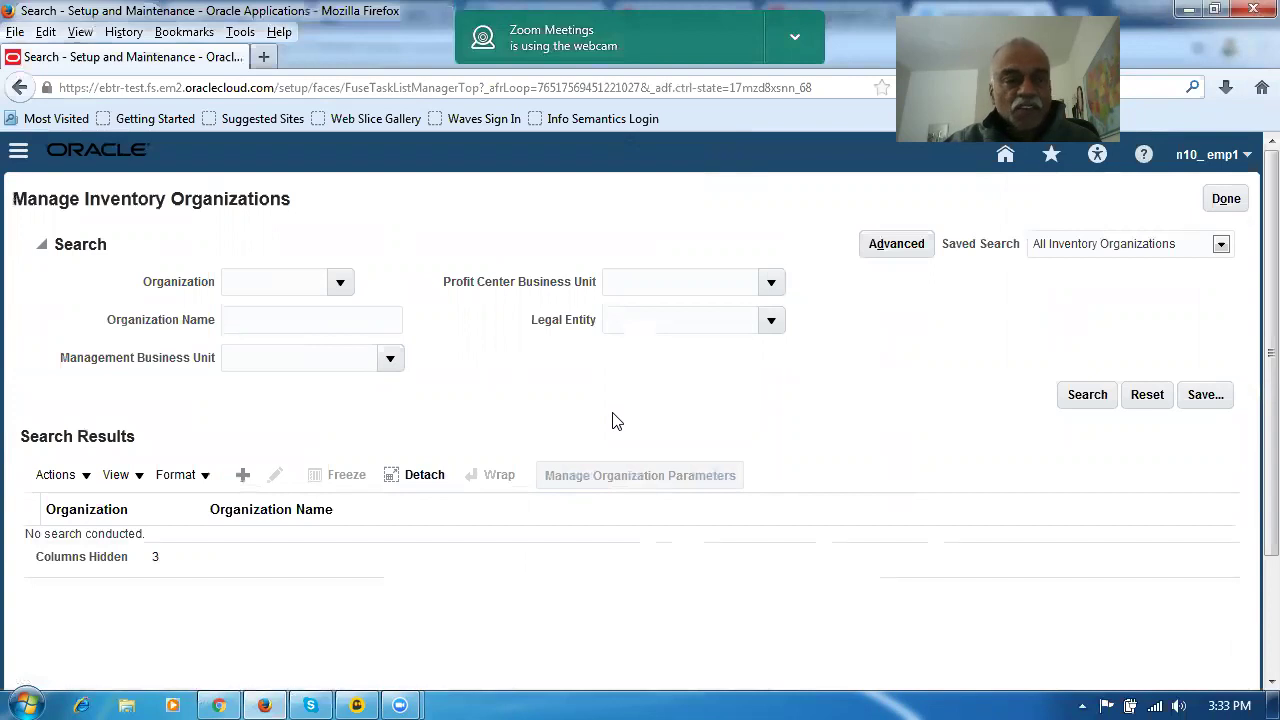
{"action": "left_click", "coordinate": [1226, 198]}
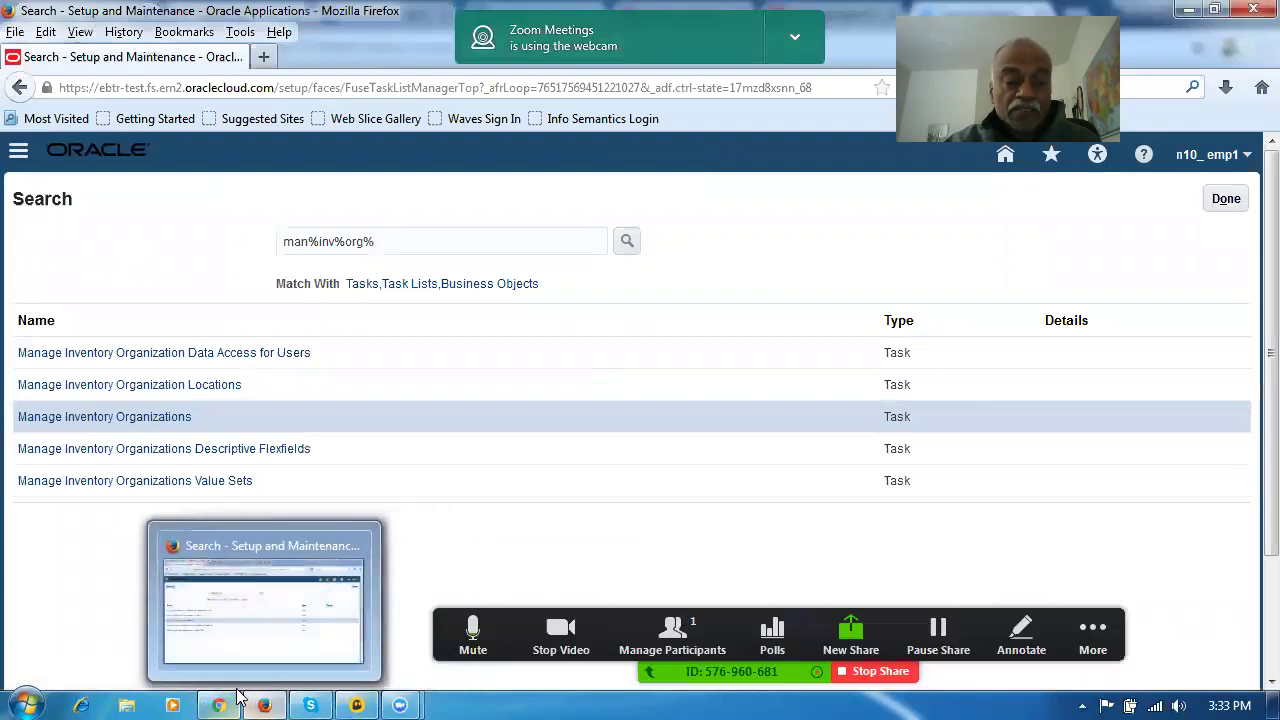
Step: Switch to the Chrome window, hide the webcam notification, and show Manage Item Quantities
{"action": "left_click", "coordinate": [205, 697]}
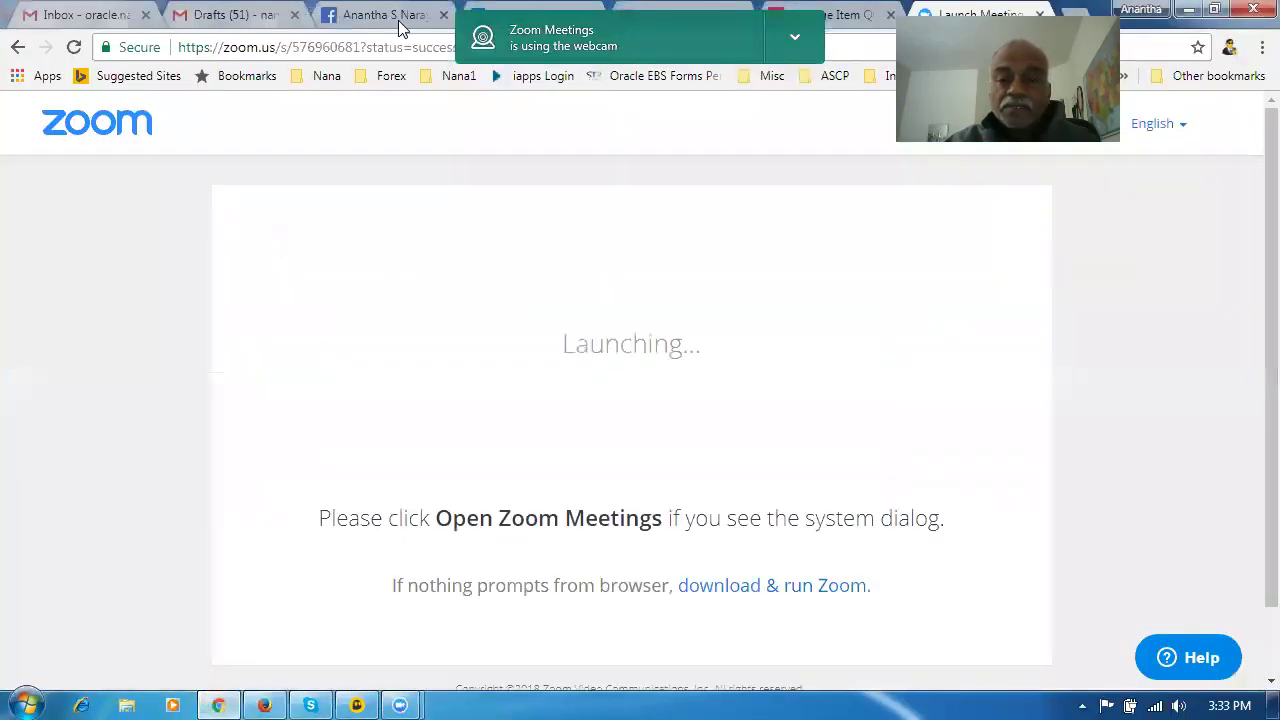
{"action": "left_click", "coordinate": [806, 42]}
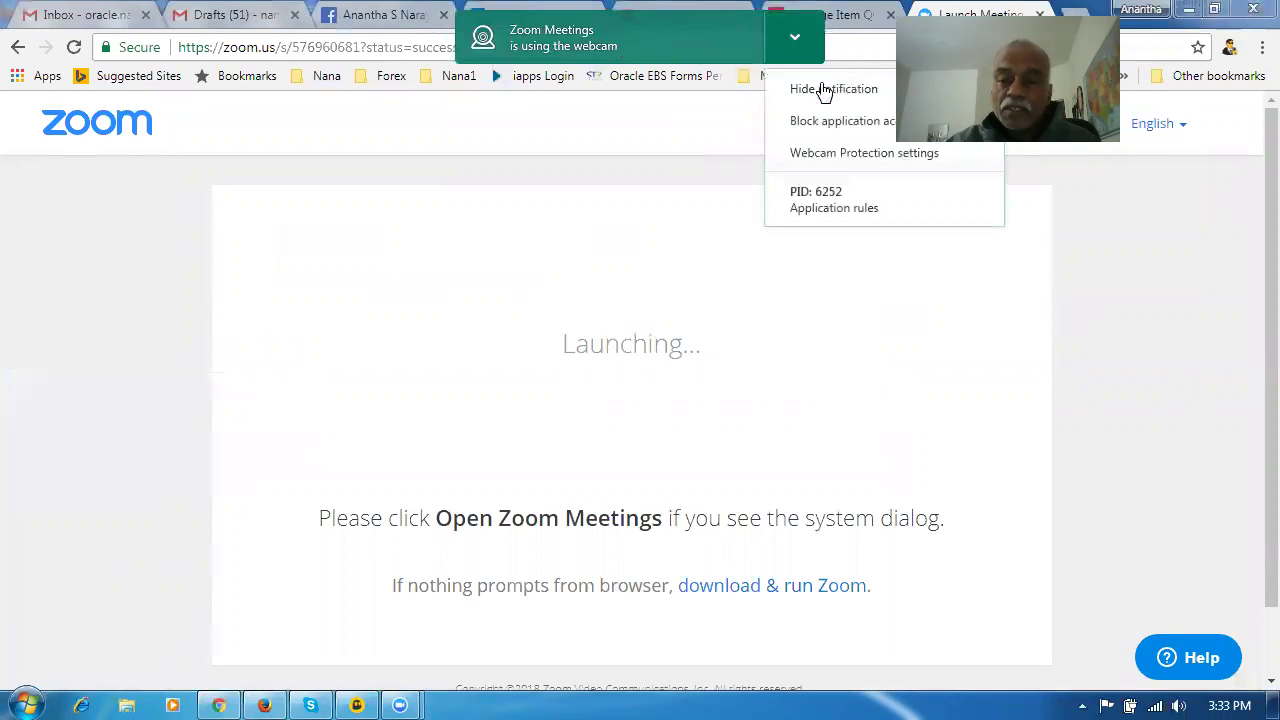
{"action": "left_click", "coordinate": [820, 92]}
{"action": "left_click", "coordinate": [846, 18]}
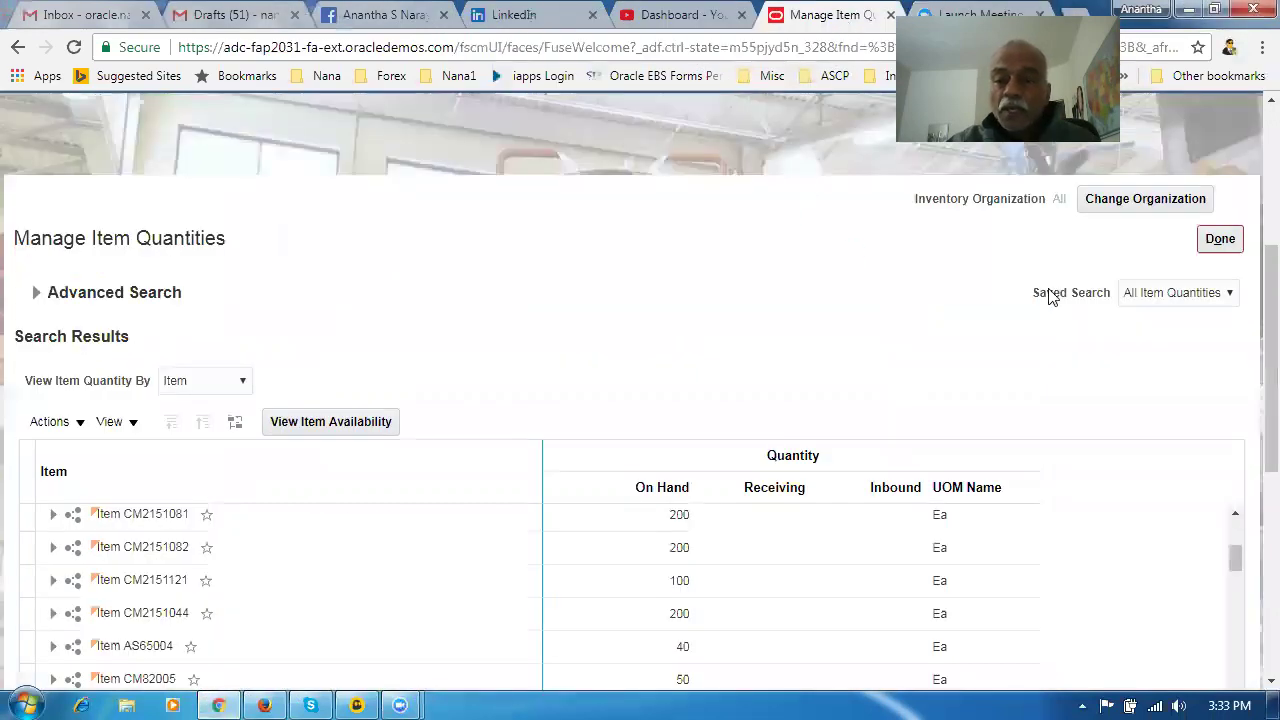
Step: Go to Setup and Maintenance, landing on Setup: Compensation Management
{"action": "scroll", "coordinate": [1250, 380], "scroll_direction": "up", "scroll_amount": 4}
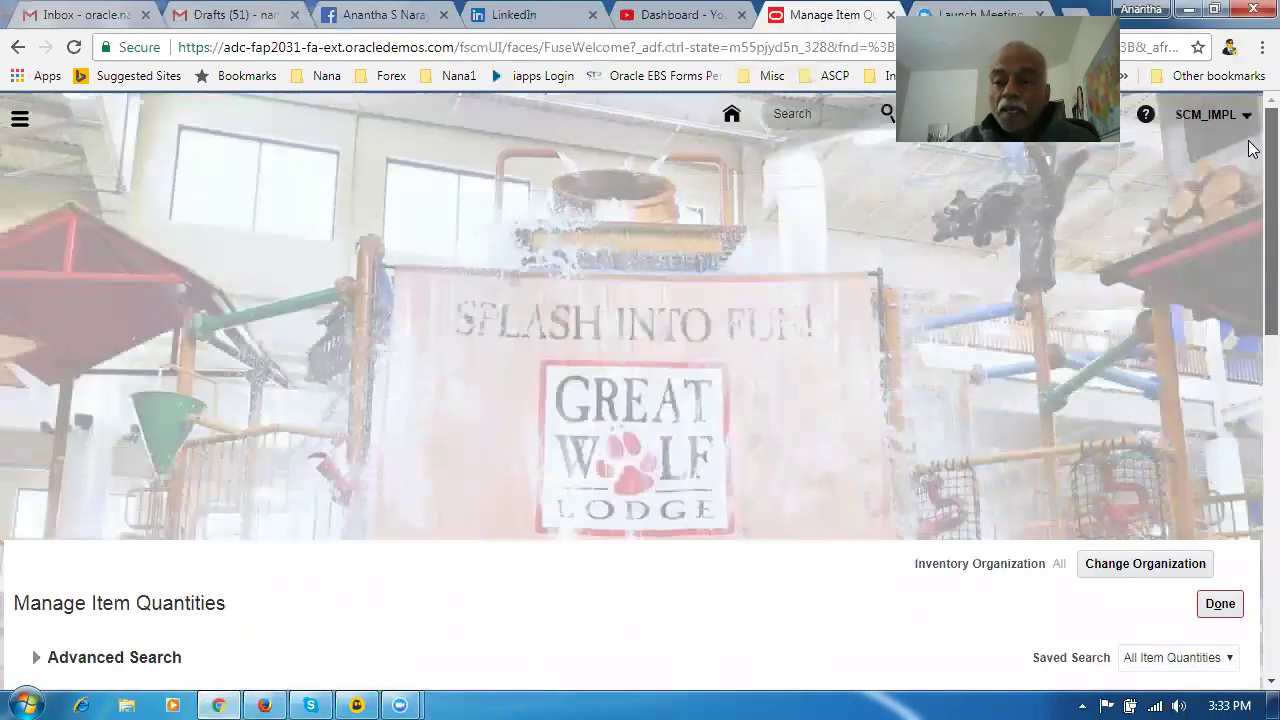
{"action": "left_click", "coordinate": [1199, 122]}
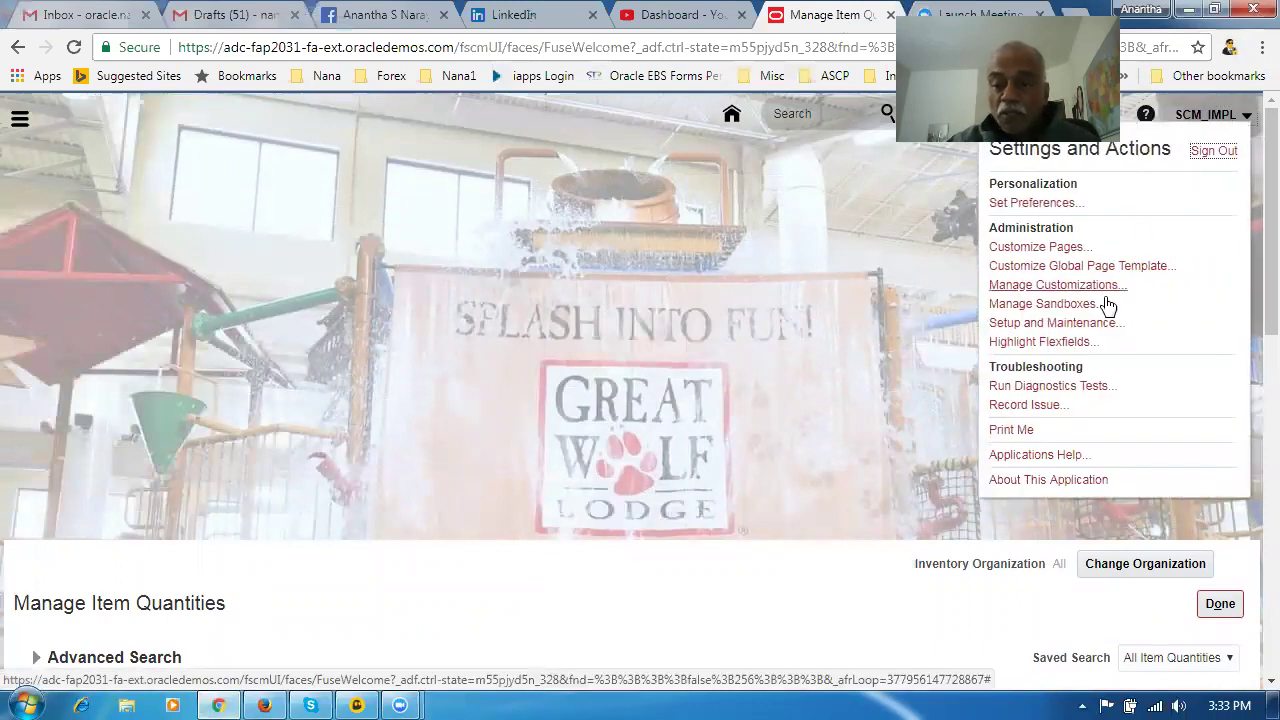
{"action": "left_click", "coordinate": [1088, 324]}
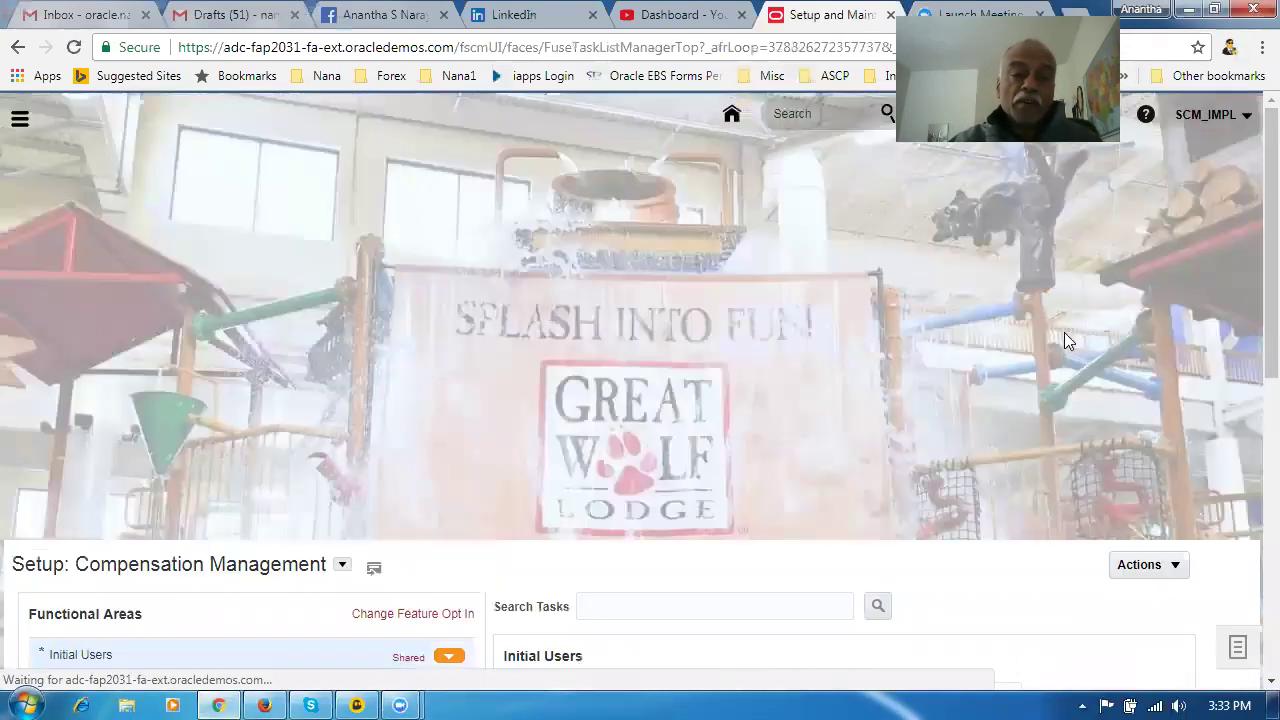
{"action": "scroll", "coordinate": [984, 420], "scroll_direction": "down", "scroll_amount": 4}
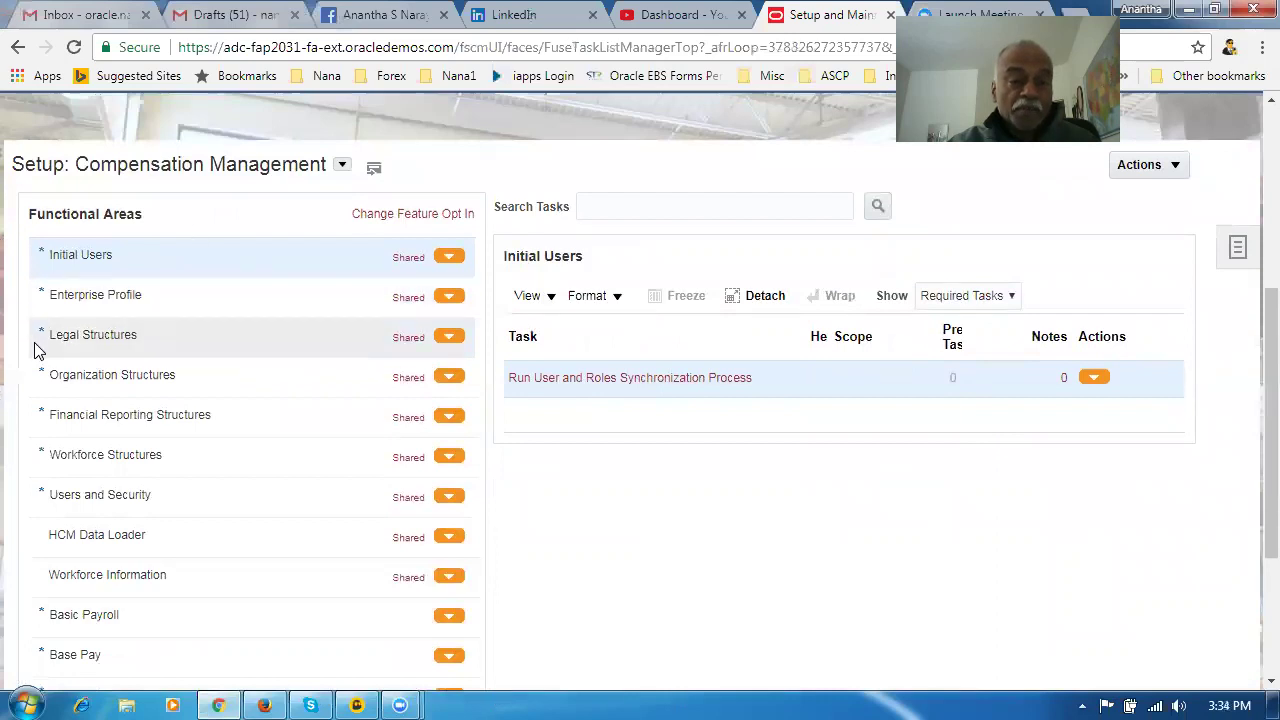
Step: Search Compensation Management tasks for man%inv%org% and dismiss the no-results message
{"action": "left_click", "coordinate": [690, 207]}
{"action": "type", "text": "man%inv%org"}
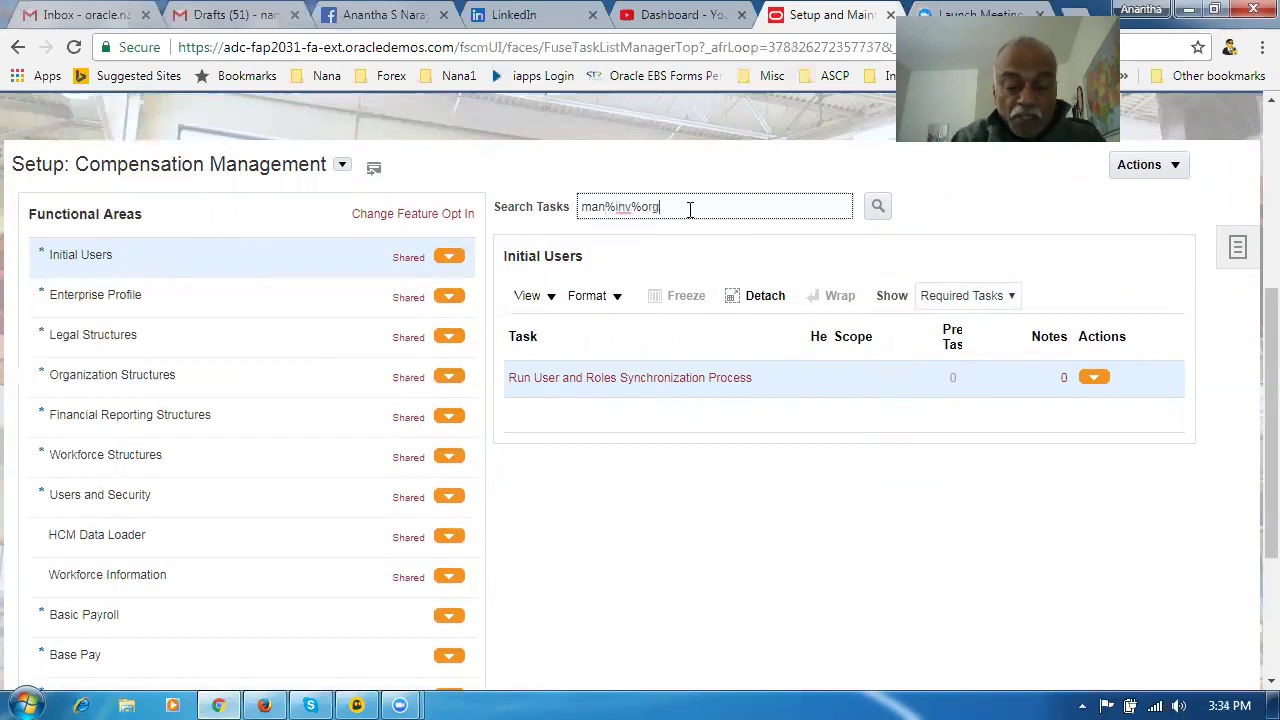
{"action": "key", "text": "Return"}
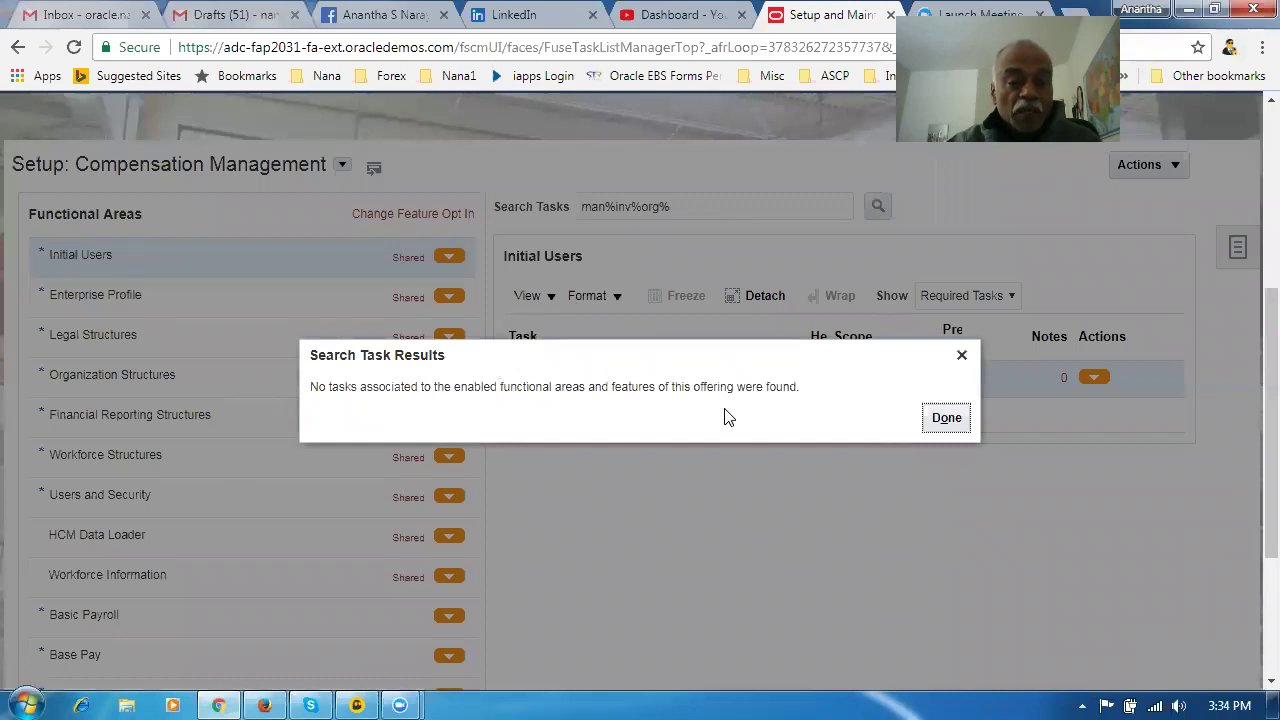
{"action": "left_click", "coordinate": [960, 420]}
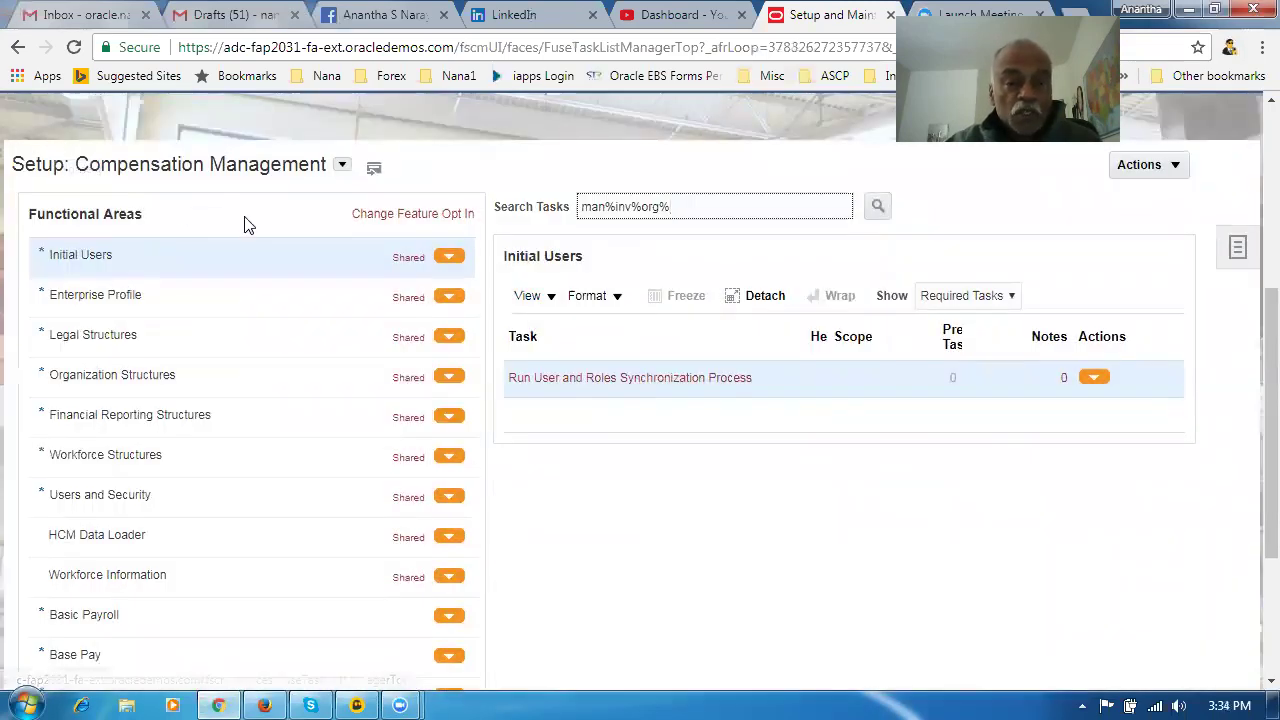
Step: Switch the setup offering to Product Management
{"action": "left_click", "coordinate": [343, 167]}
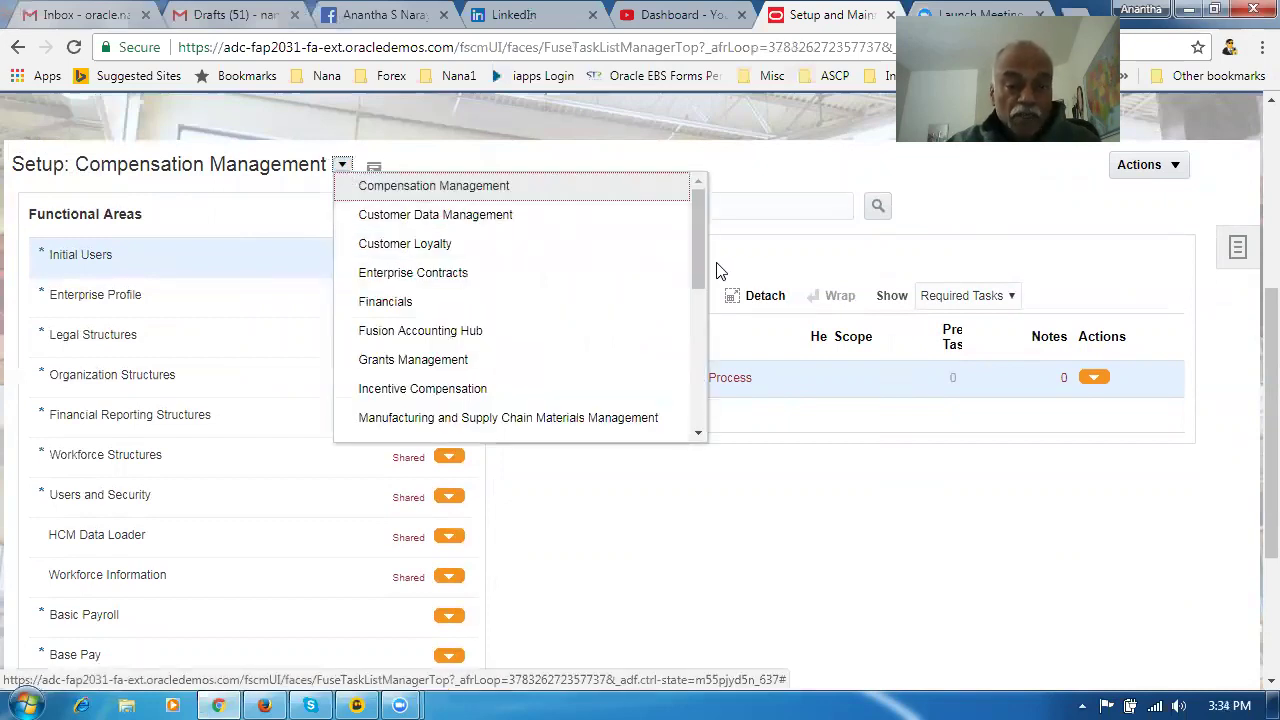
{"action": "left_click_drag", "start_coordinate": [698, 270], "coordinate": [730, 345]}
{"action": "left_click", "coordinate": [550, 390]}
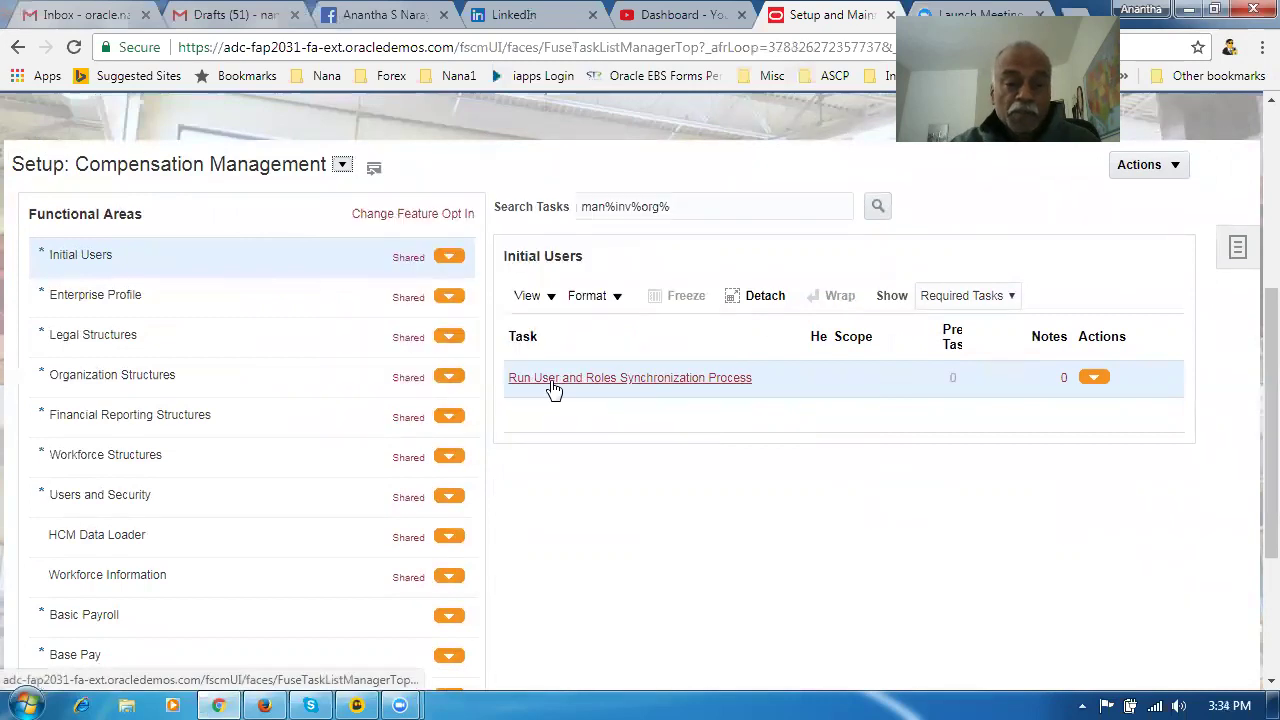
Step: Run the Product Management task search and open Manage Inventory Organizations
{"action": "left_click", "coordinate": [712, 206]}
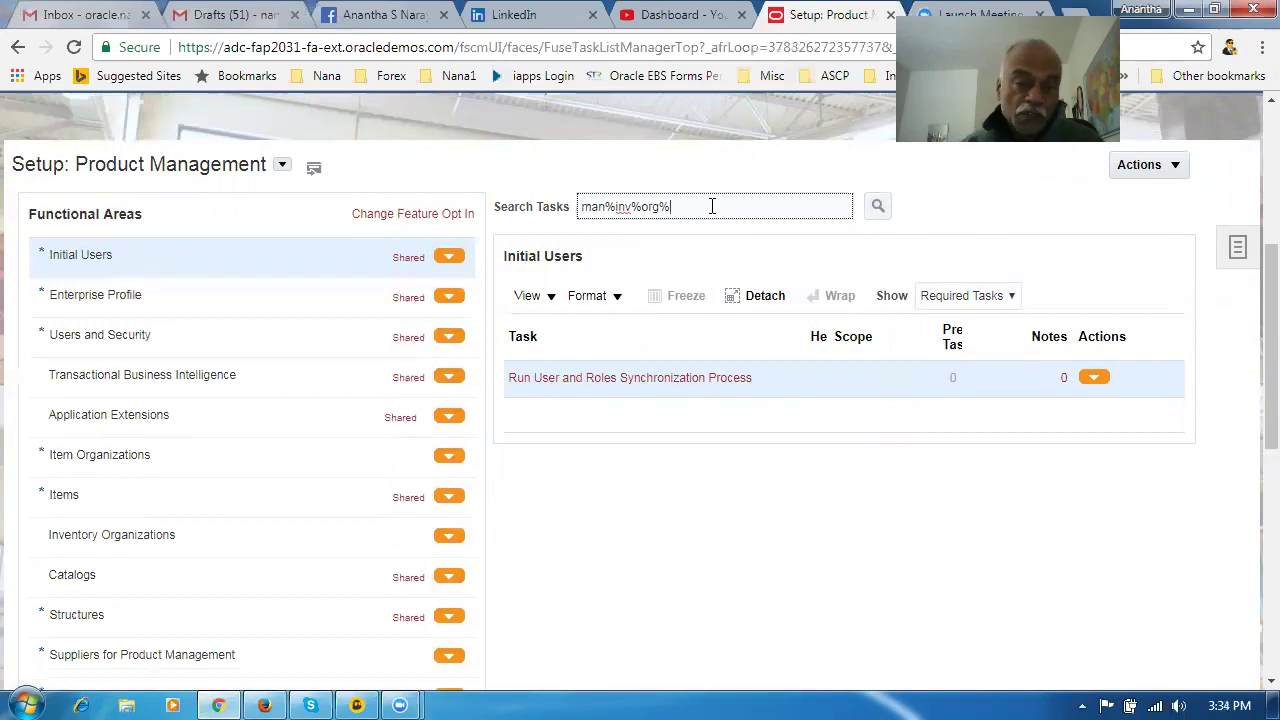
{"action": "key", "text": "Return"}
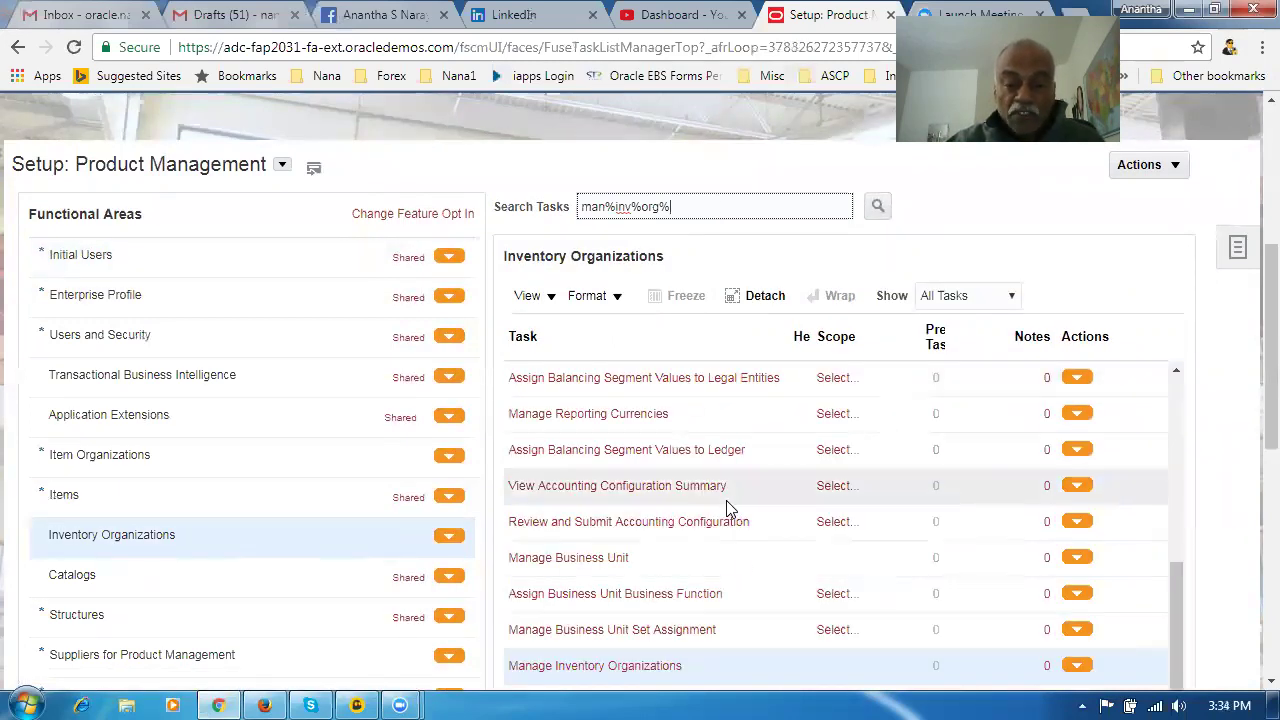
{"action": "scroll", "coordinate": [665, 288], "scroll_direction": "down", "scroll_amount": 1}
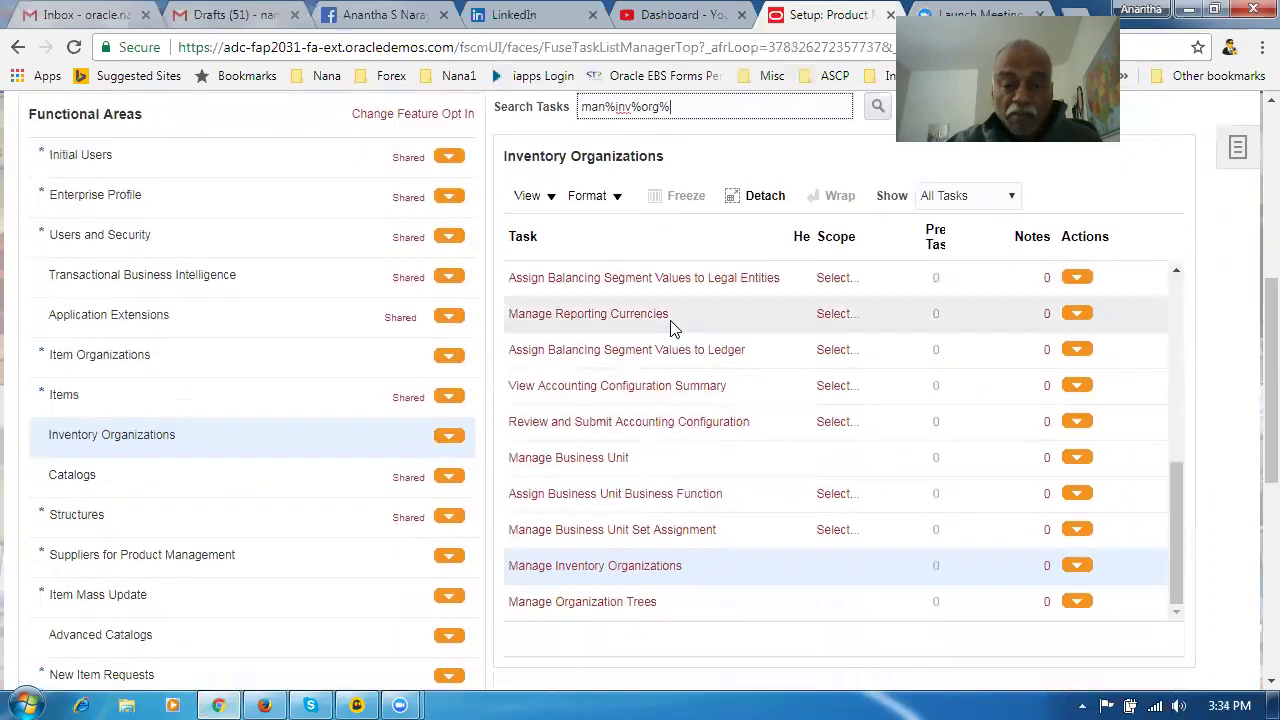
{"action": "scroll", "coordinate": [672, 333], "scroll_direction": "down", "scroll_amount": 1}
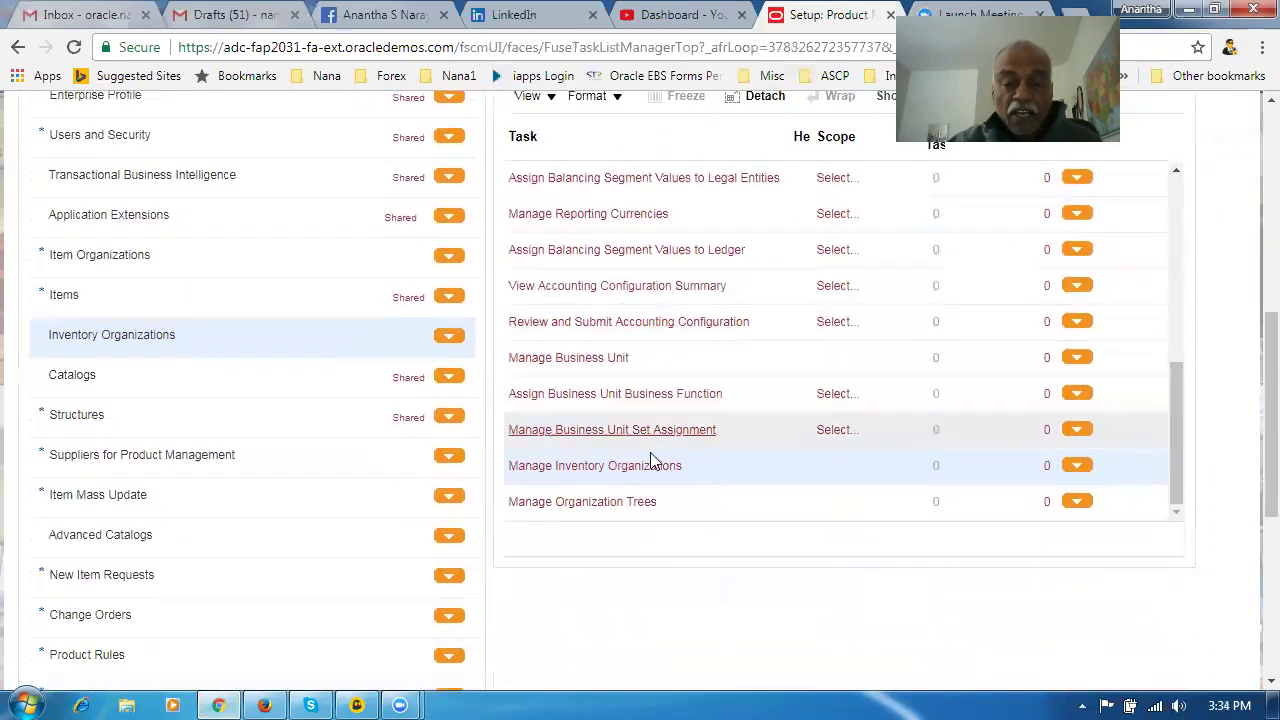
{"action": "left_click", "coordinate": [593, 467]}
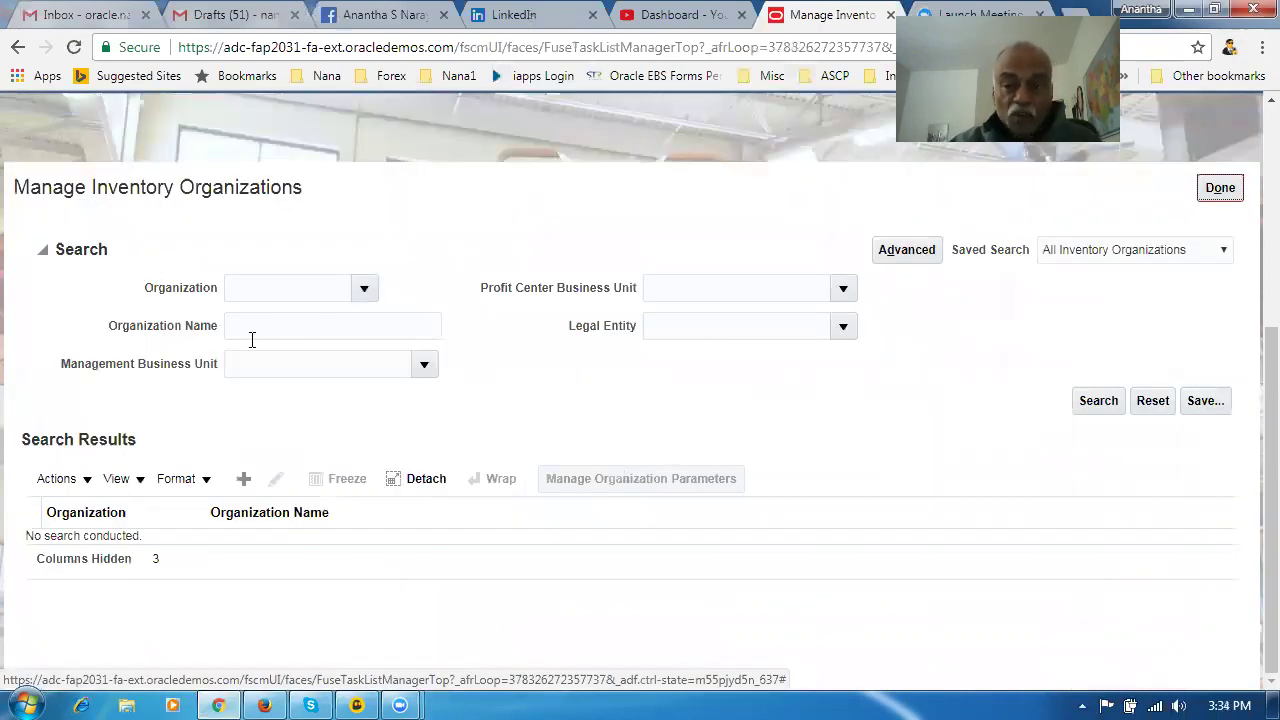
Step: Reopen Manage Inventory Organizations through a Tasks panel search for man%inv%org%
{"action": "left_click", "coordinate": [1221, 192]}
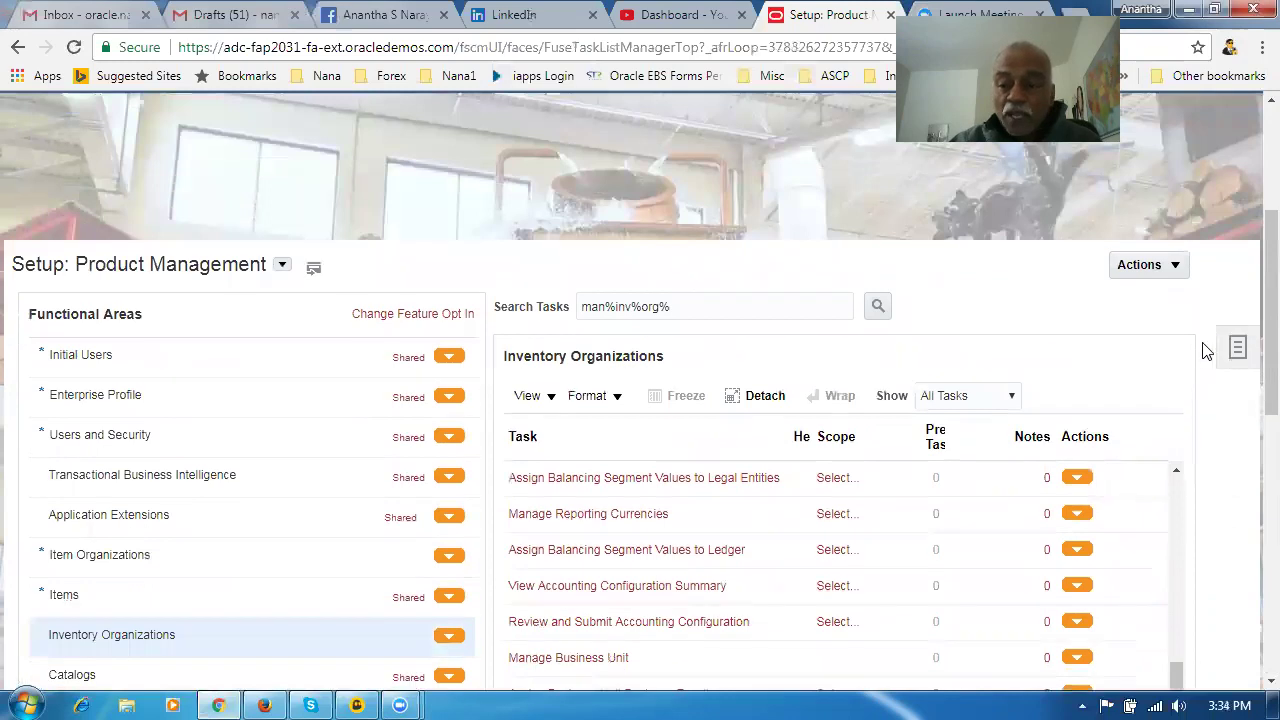
{"action": "left_click", "coordinate": [1240, 350]}
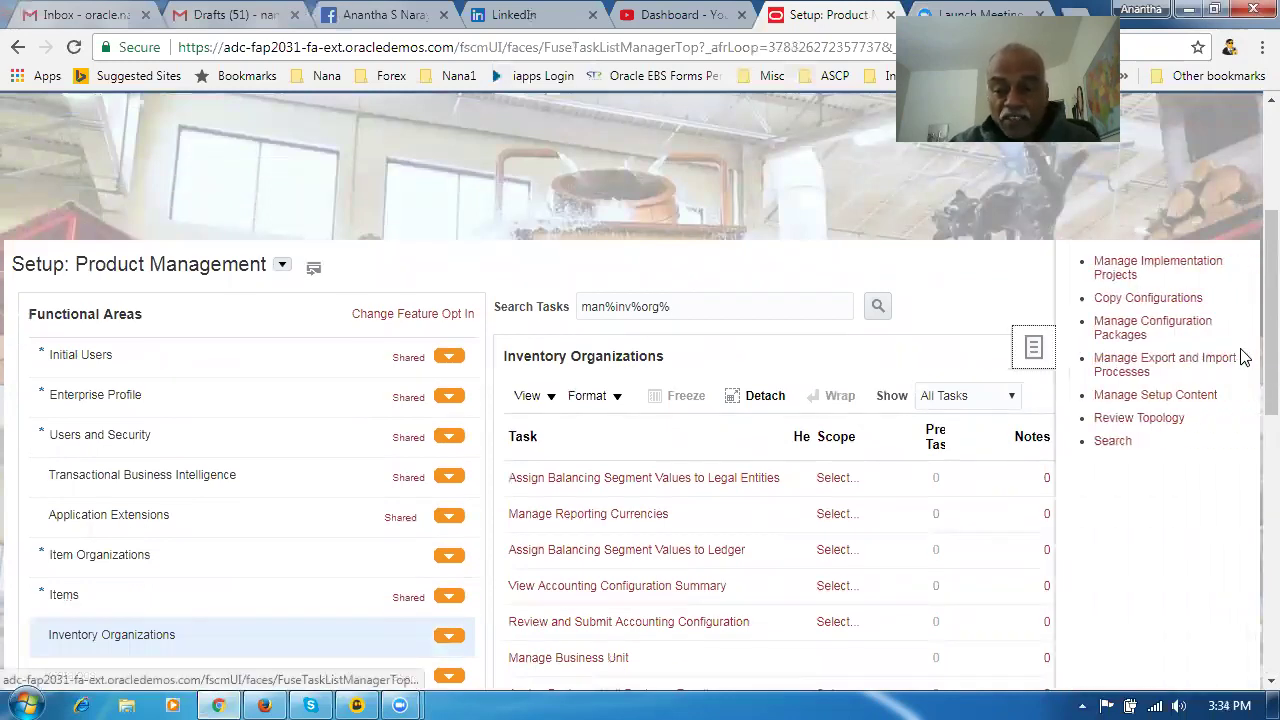
{"action": "left_click", "coordinate": [1119, 444]}
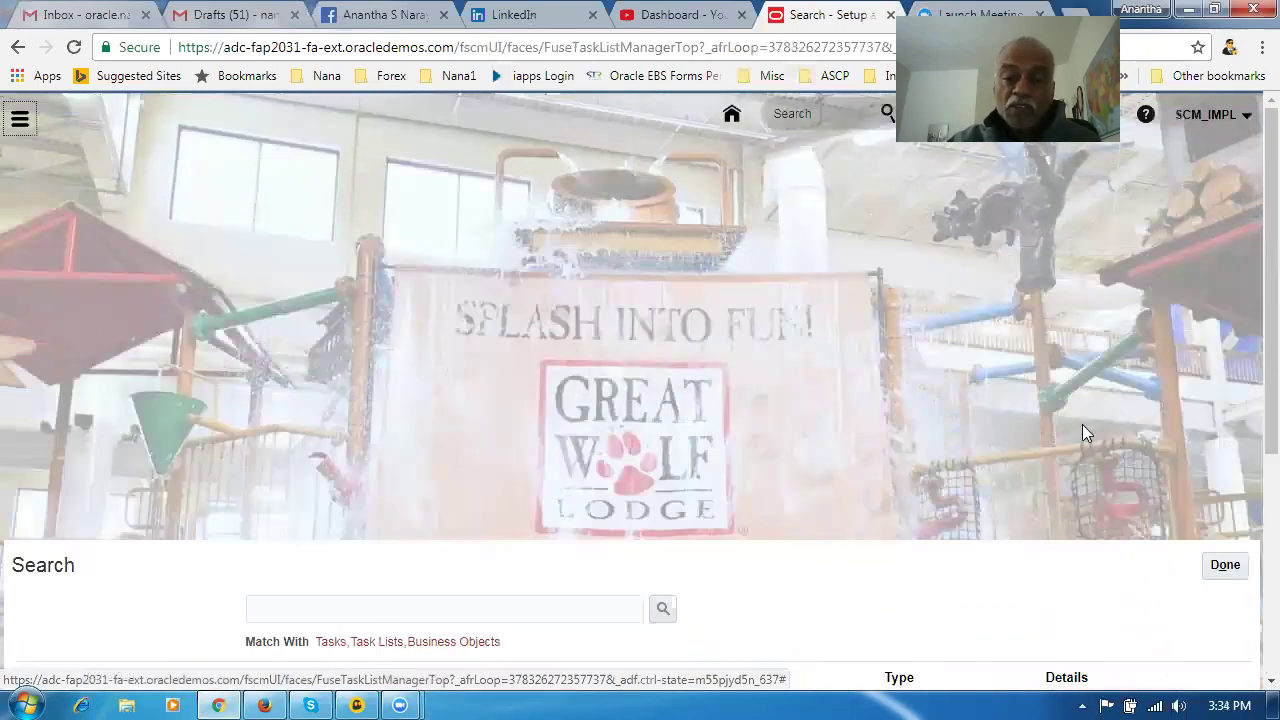
{"action": "scroll", "coordinate": [1084, 428], "scroll_direction": "down", "scroll_amount": 3}
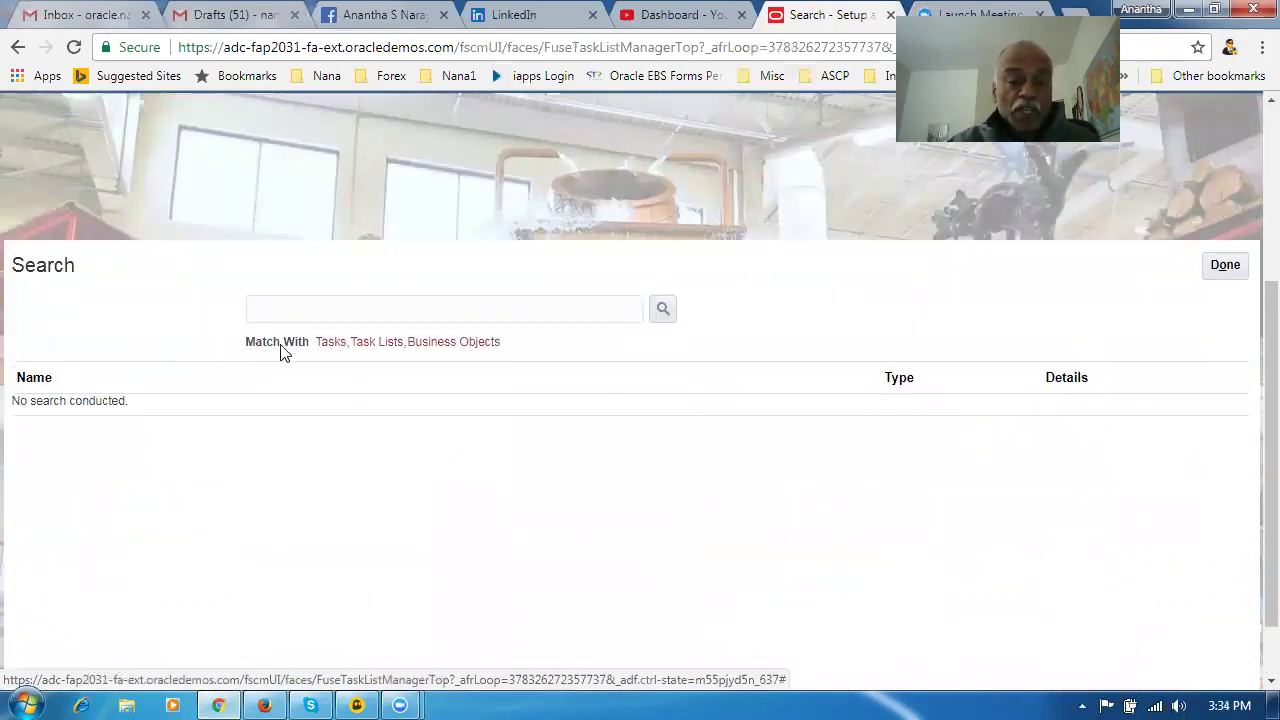
{"action": "left_click", "coordinate": [306, 321]}
{"action": "type", "text": "ma"}
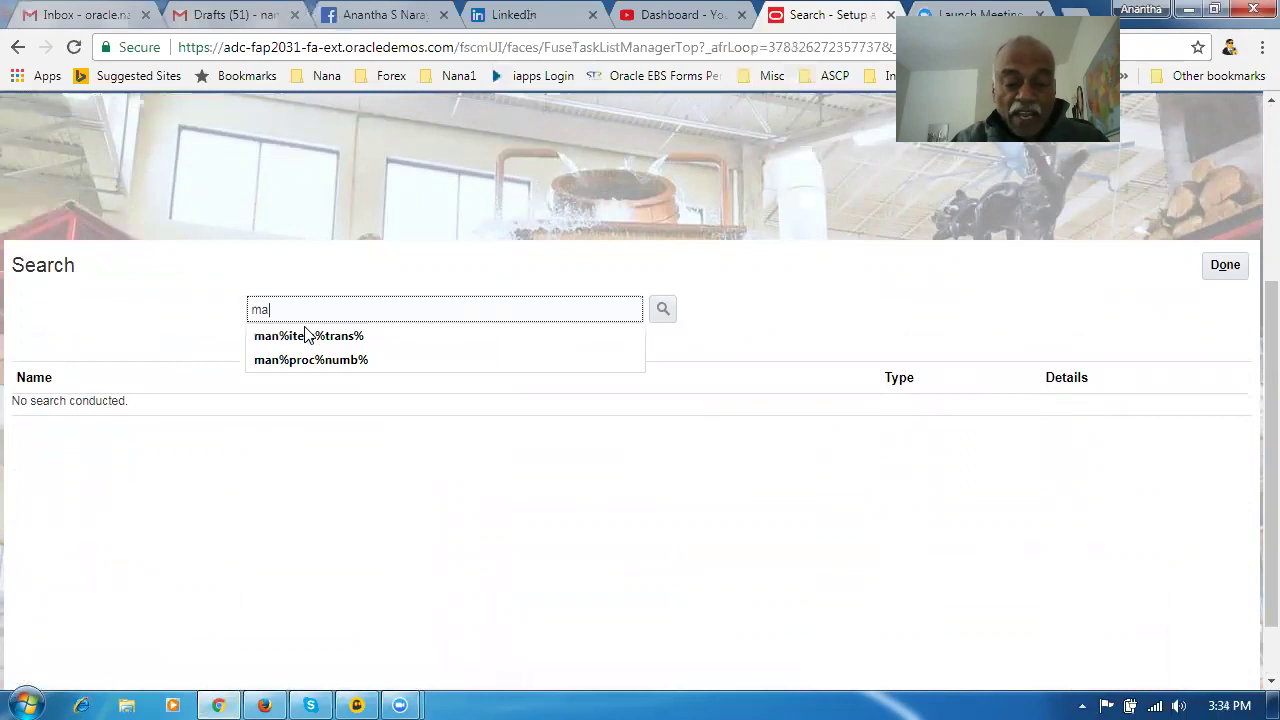
{"action": "type", "text": "n%inv%org%"}
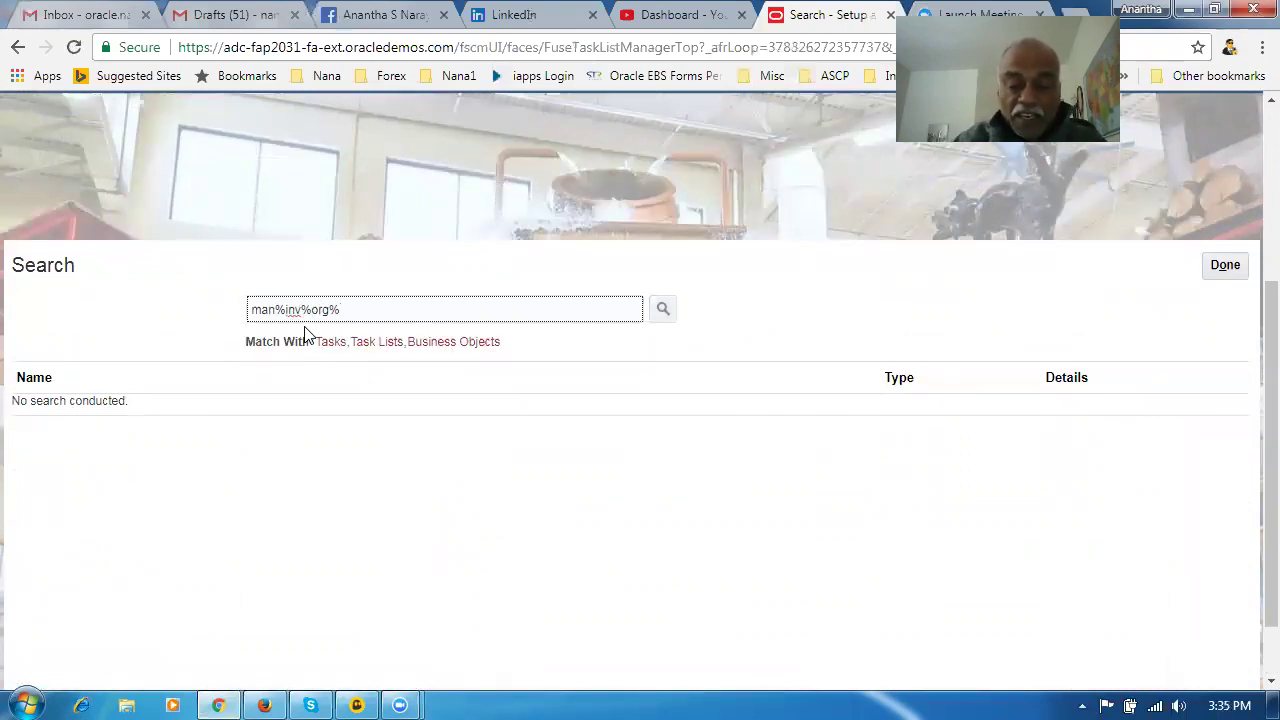
{"action": "key", "text": "Return"}
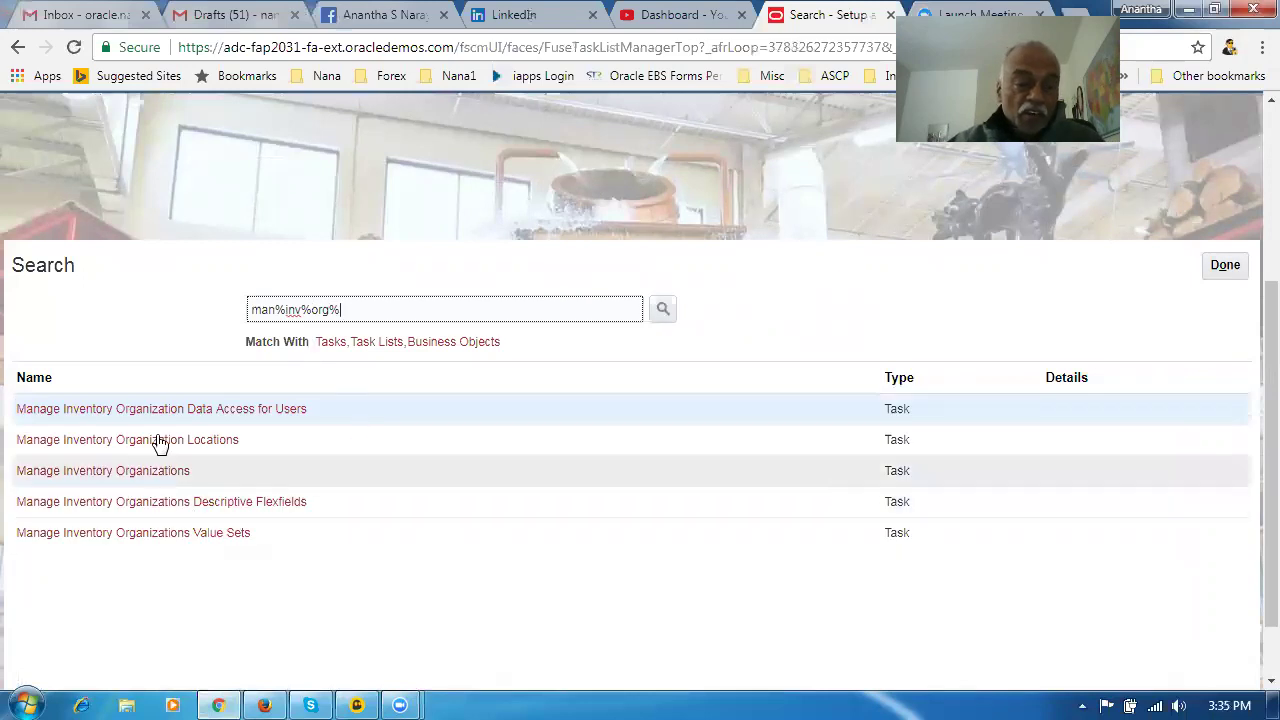
{"action": "left_click", "coordinate": [170, 471]}
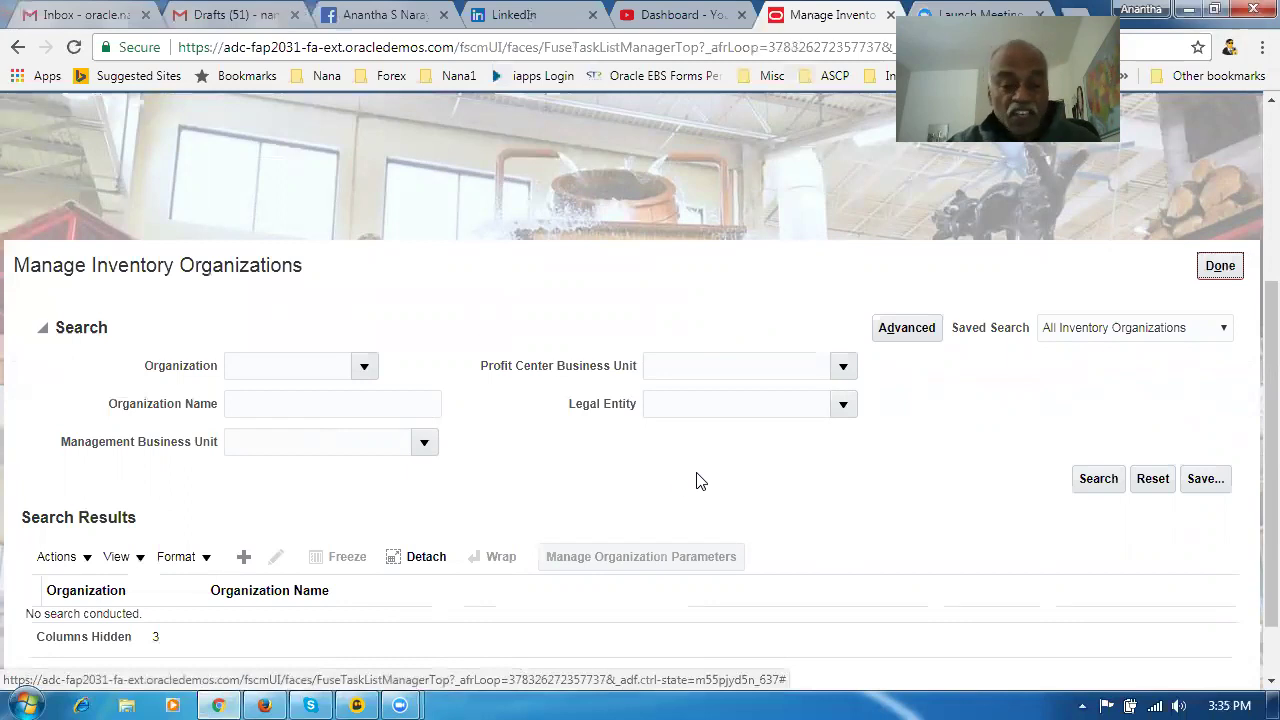
Step: Leave the task and switch to the second environment's Firefox window, back at setup offerings
{"action": "scroll", "coordinate": [698, 483], "scroll_direction": "up", "scroll_amount": 1}
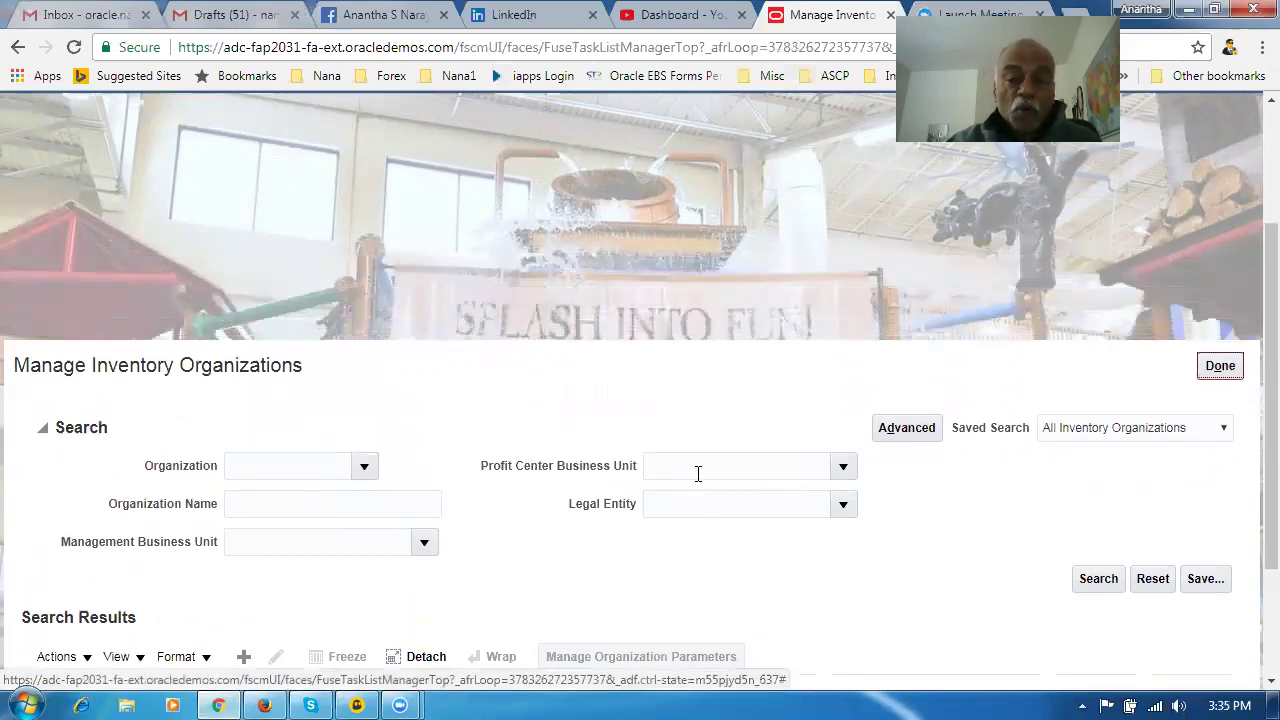
{"action": "scroll", "coordinate": [698, 473], "scroll_direction": "up", "scroll_amount": 2}
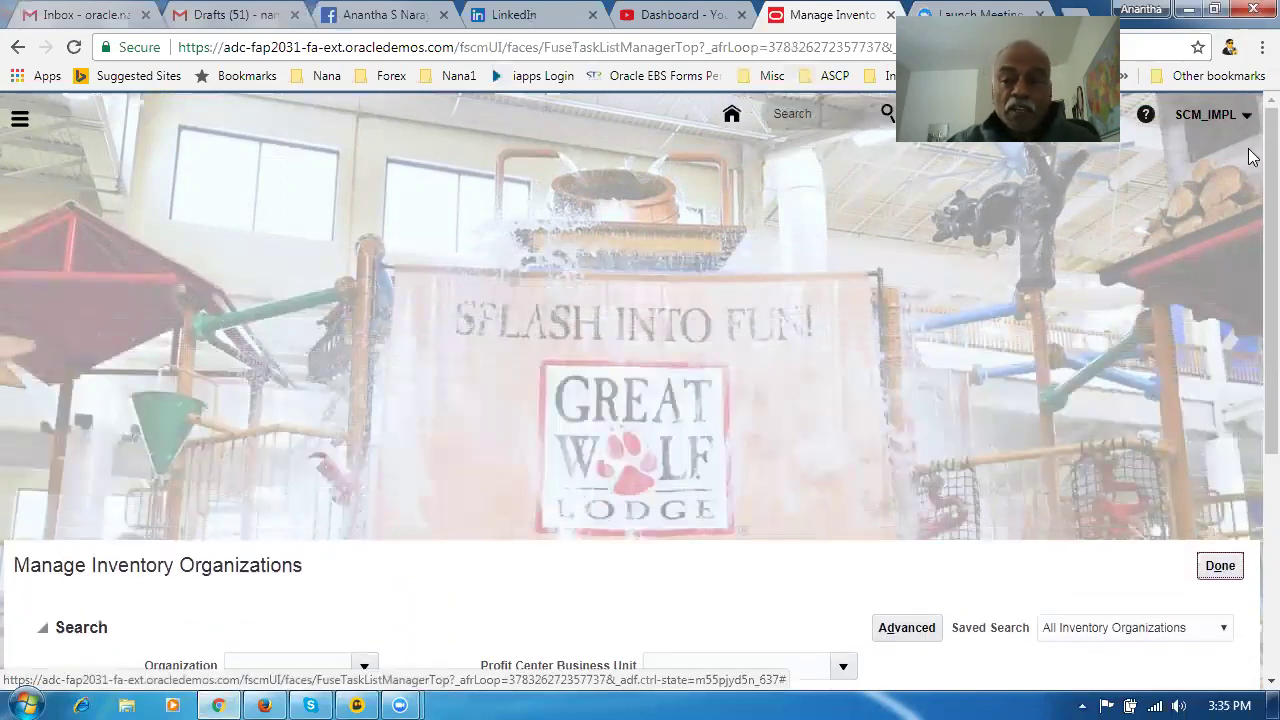
{"action": "left_click", "coordinate": [1222, 115]}
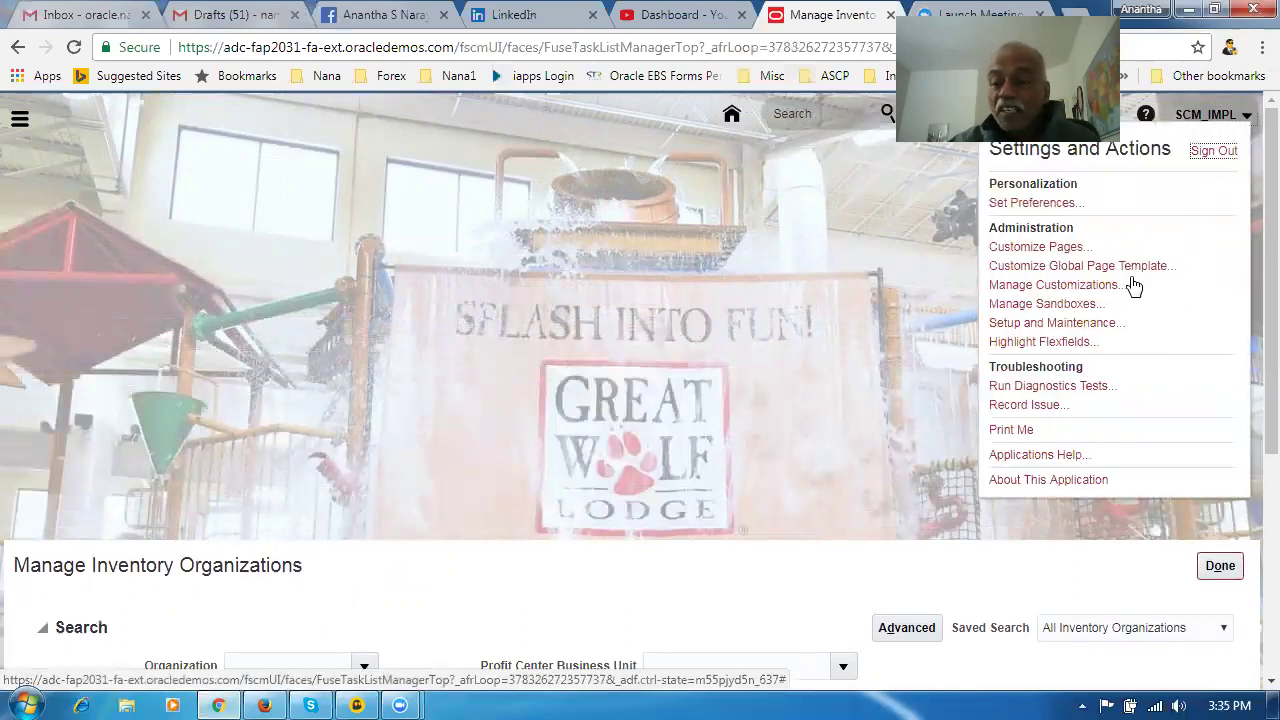
{"action": "left_click", "coordinate": [826, 360]}
{"action": "left_click", "coordinate": [1238, 568]}
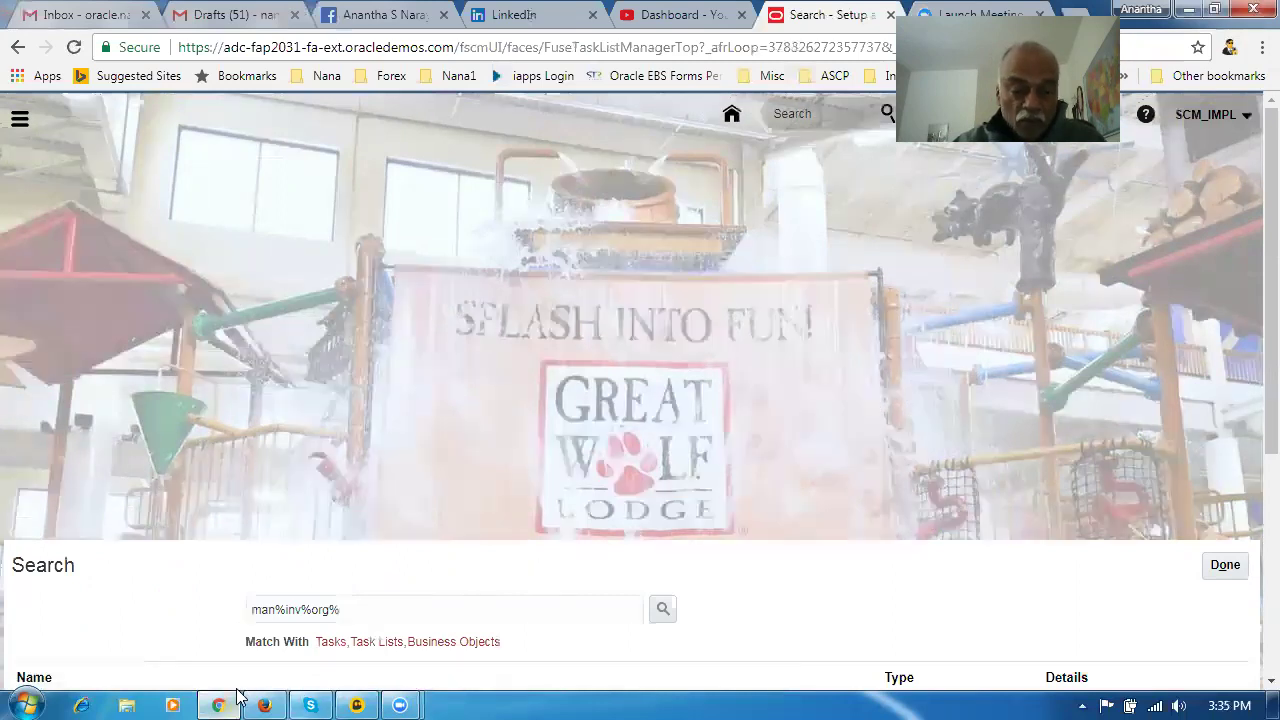
{"action": "left_click", "coordinate": [264, 705]}
{"action": "left_click", "coordinate": [1238, 204]}
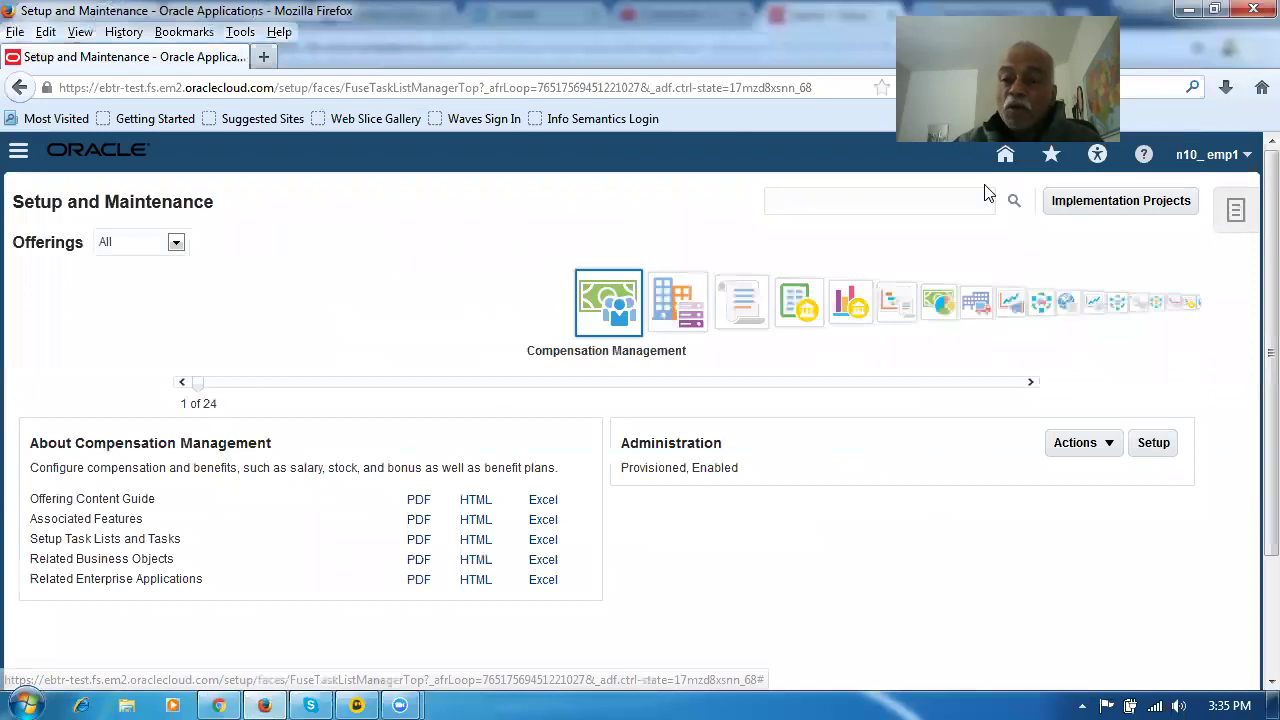
Step: Return to the home springboard and expand the Warehouse Operations group
{"action": "left_click", "coordinate": [1004, 155]}
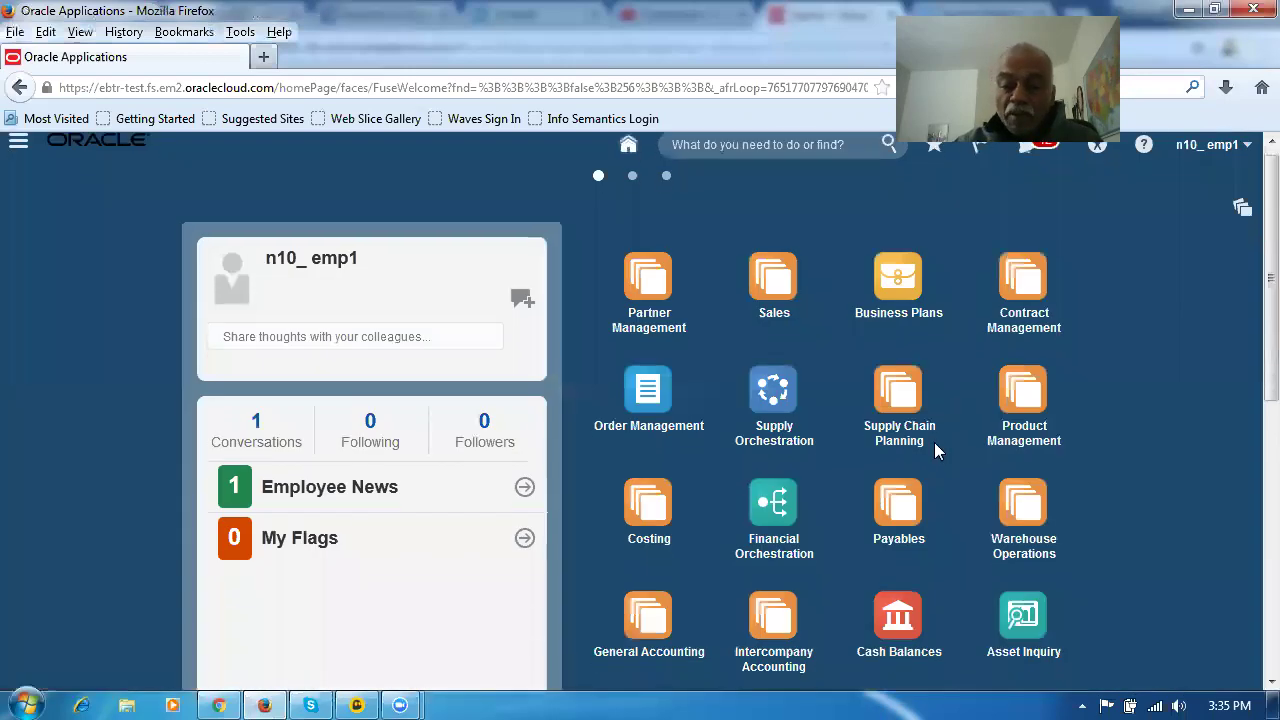
{"action": "scroll", "coordinate": [934, 442], "scroll_direction": "down", "scroll_amount": 2}
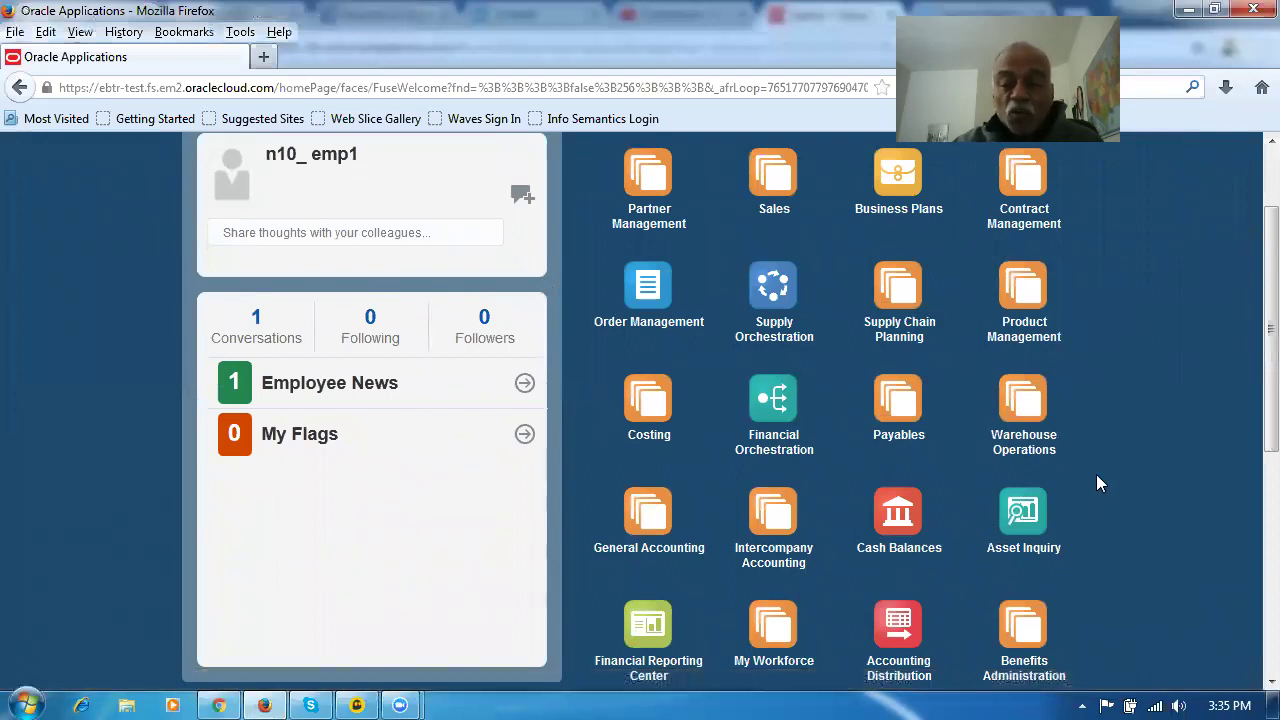
{"action": "left_click", "coordinate": [1023, 402]}
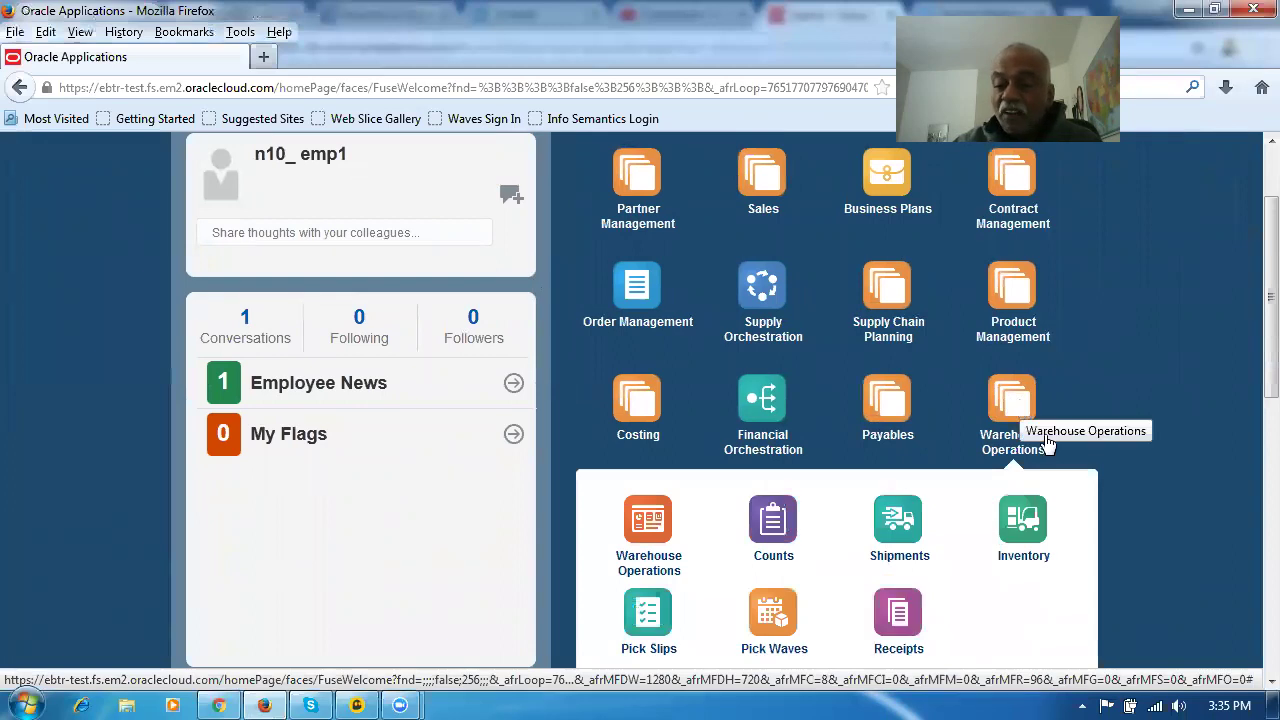
Step: Open Inventory's Manage Item Quantities with N101 confirmed as the organization
{"action": "left_click", "coordinate": [1022, 520]}
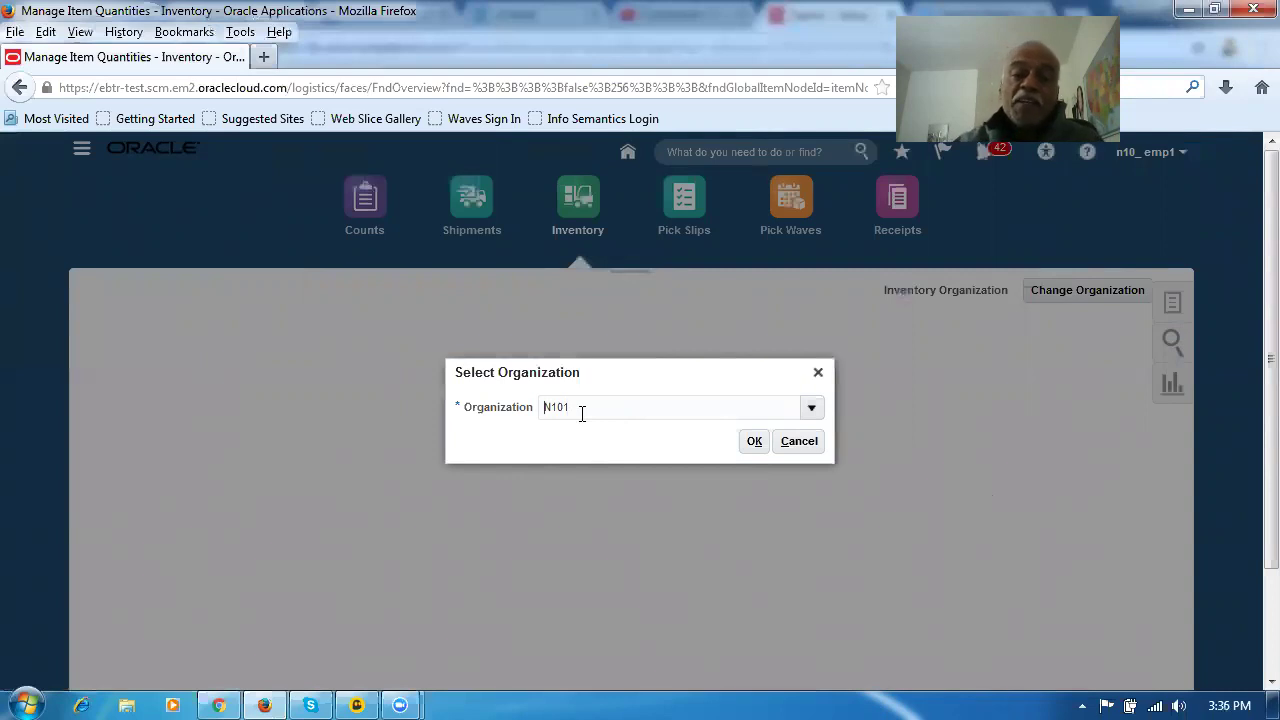
{"action": "left_click", "coordinate": [757, 441]}
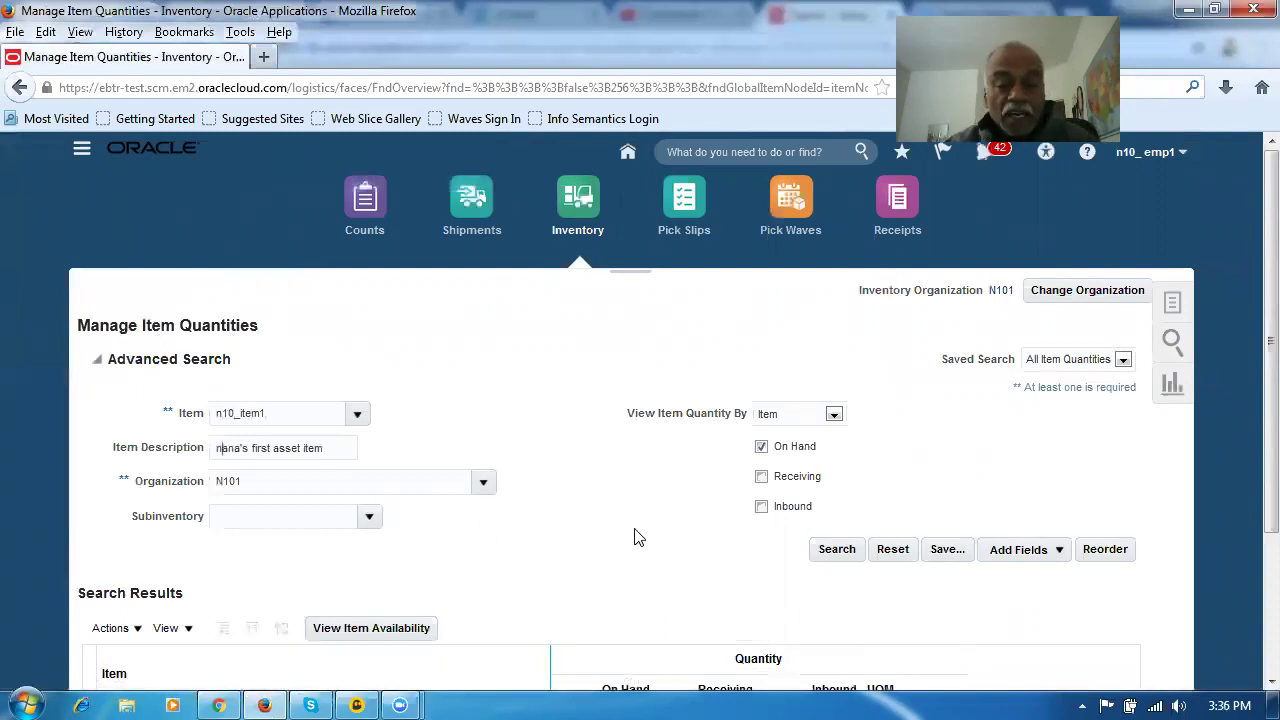
Step: Search n10_item1, view its 186 Each on-hand details, and open then close Actions
{"action": "left_click", "coordinate": [862, 560]}
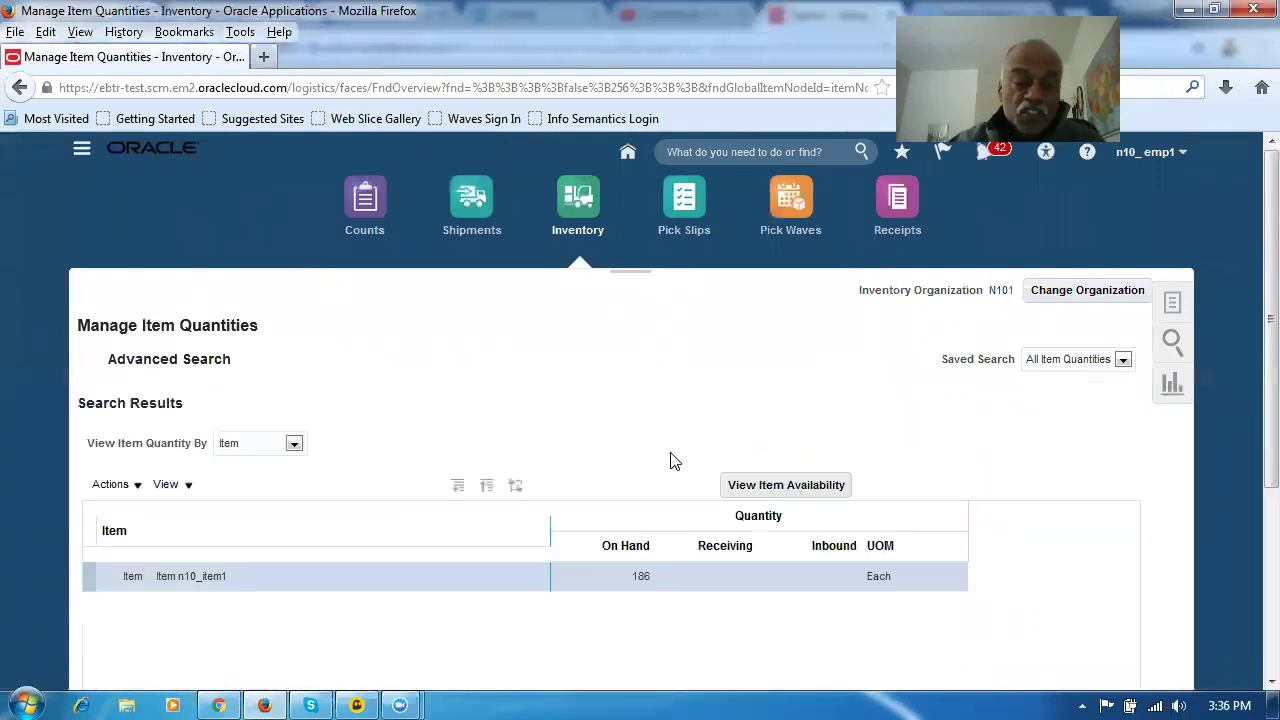
{"action": "left_click", "coordinate": [583, 451]}
{"action": "scroll", "coordinate": [580, 450], "scroll_direction": "down", "scroll_amount": 2}
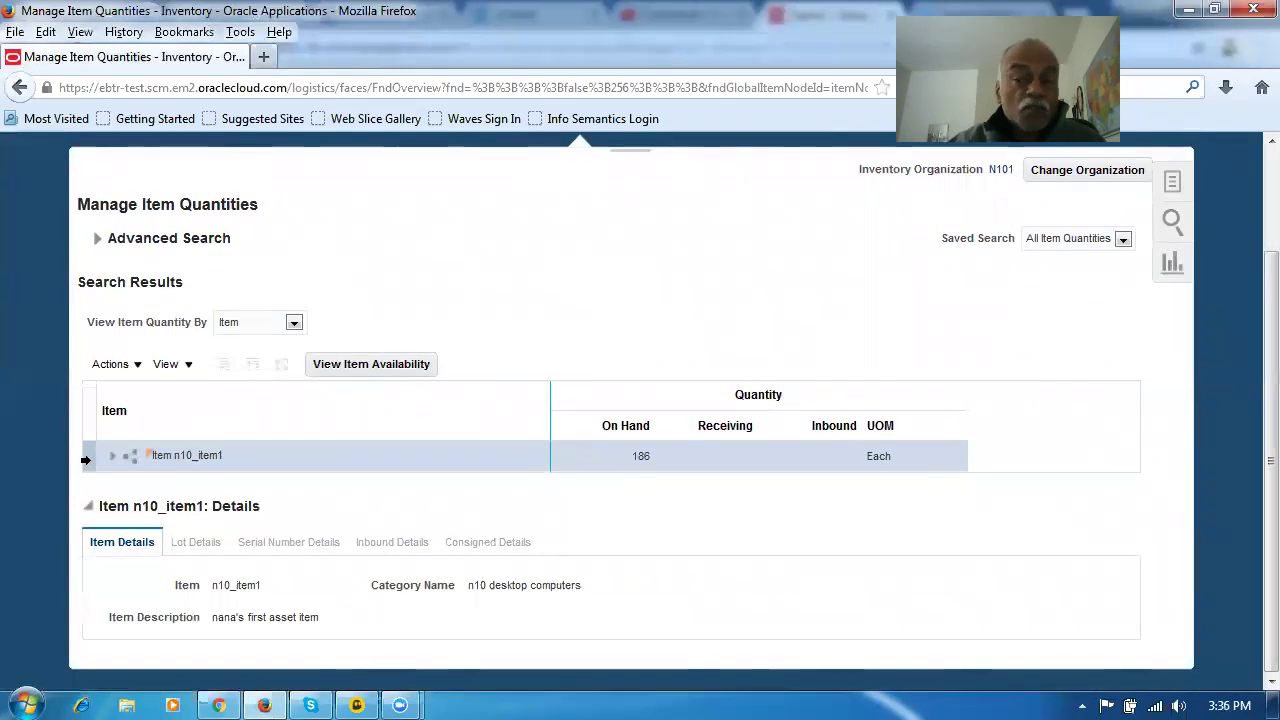
{"action": "left_click", "coordinate": [110, 364]}
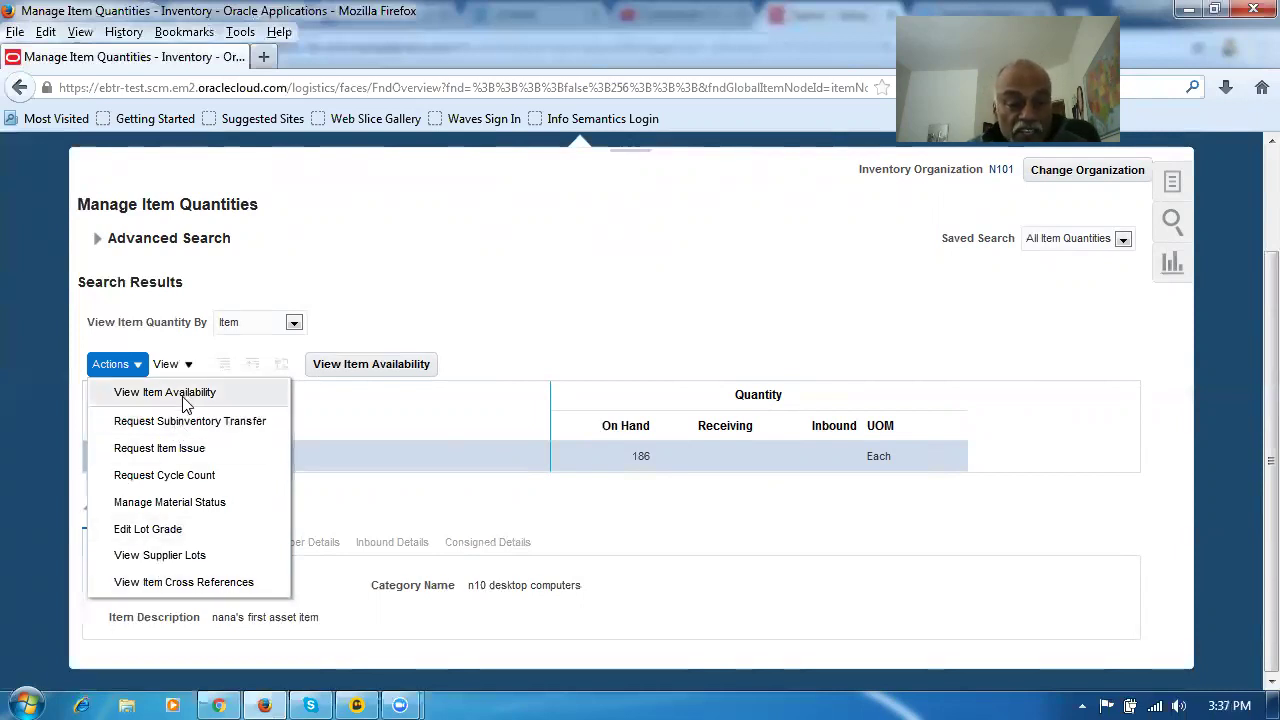
{"action": "left_click", "coordinate": [660, 293]}
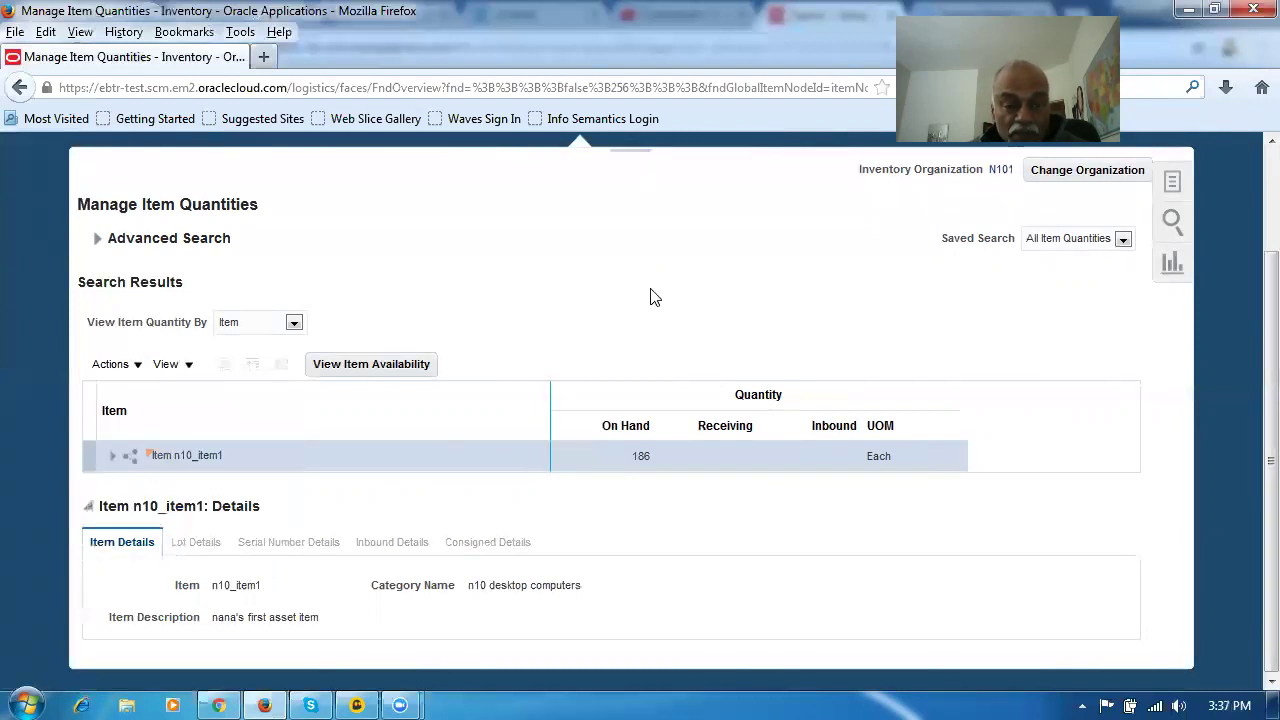
Step: Back in the first environment, close the task search page and return to the applications home page
{"action": "left_click", "coordinate": [218, 705]}
{"action": "scroll", "coordinate": [722, 447], "scroll_direction": "down", "scroll_amount": 3}
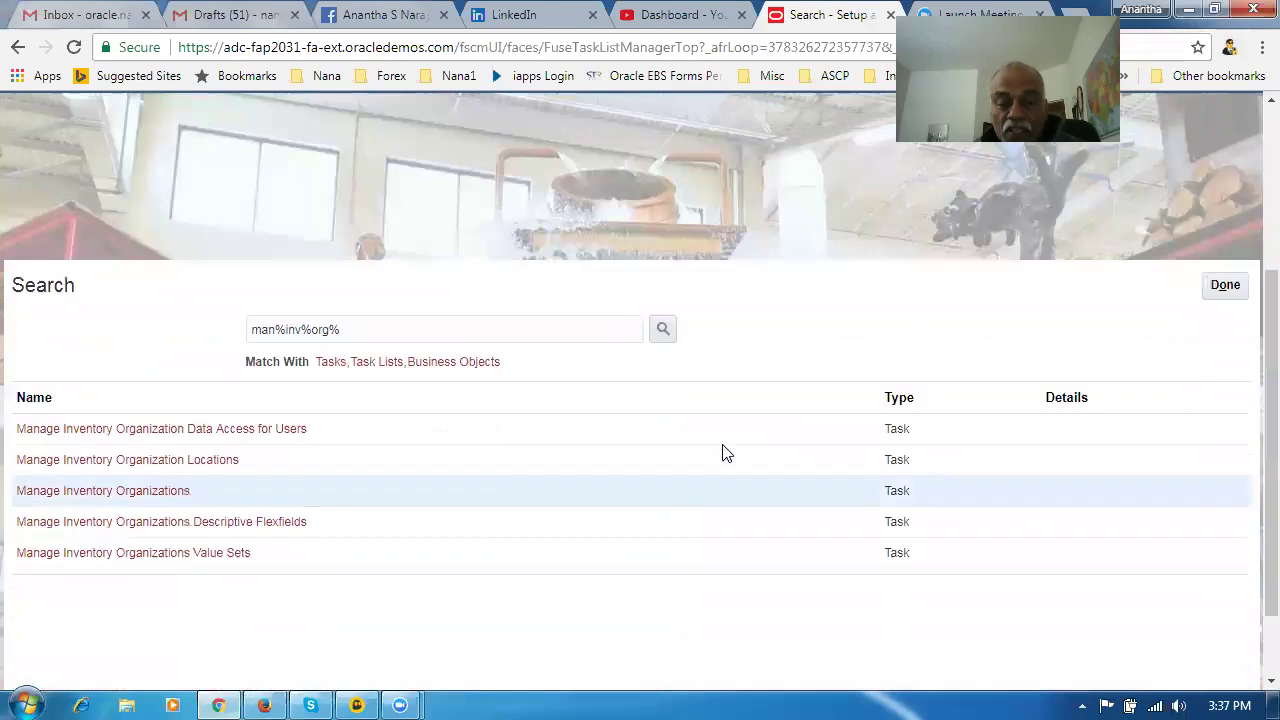
{"action": "scroll", "coordinate": [722, 450], "scroll_direction": "down", "scroll_amount": 1}
{"action": "left_click", "coordinate": [1230, 284]}
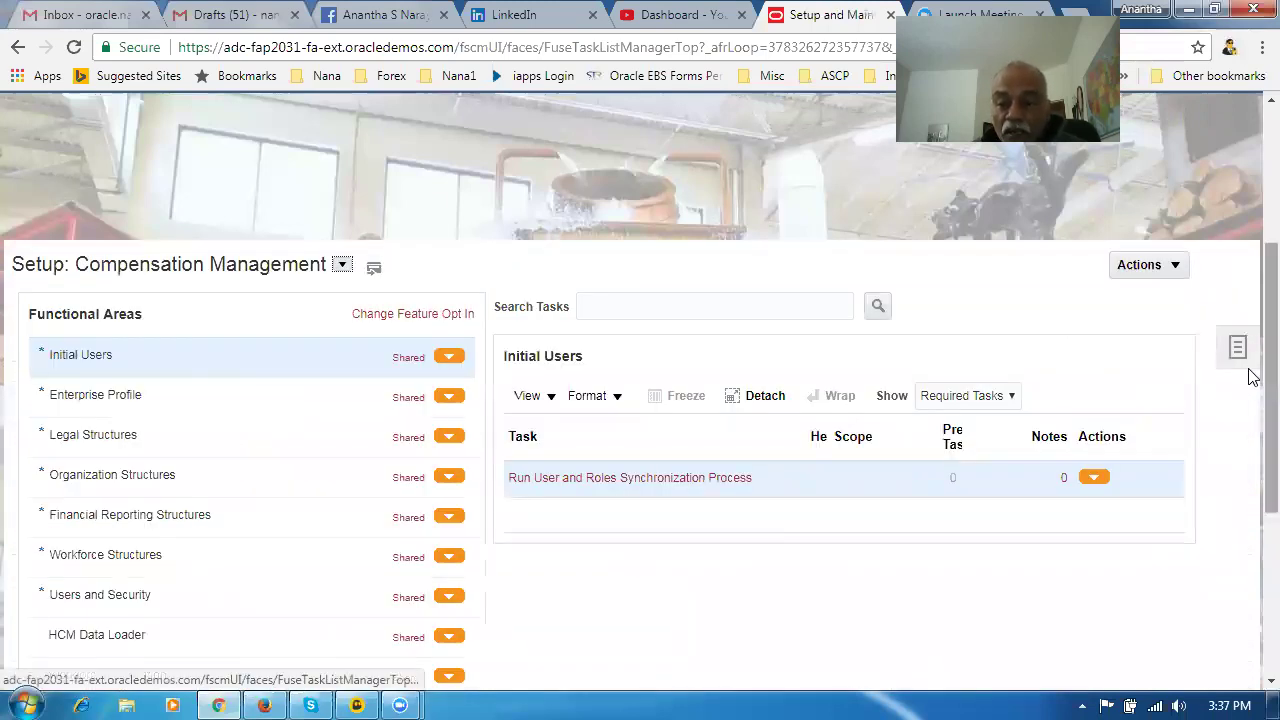
{"action": "scroll", "coordinate": [1253, 376], "scroll_direction": "up", "scroll_amount": 3}
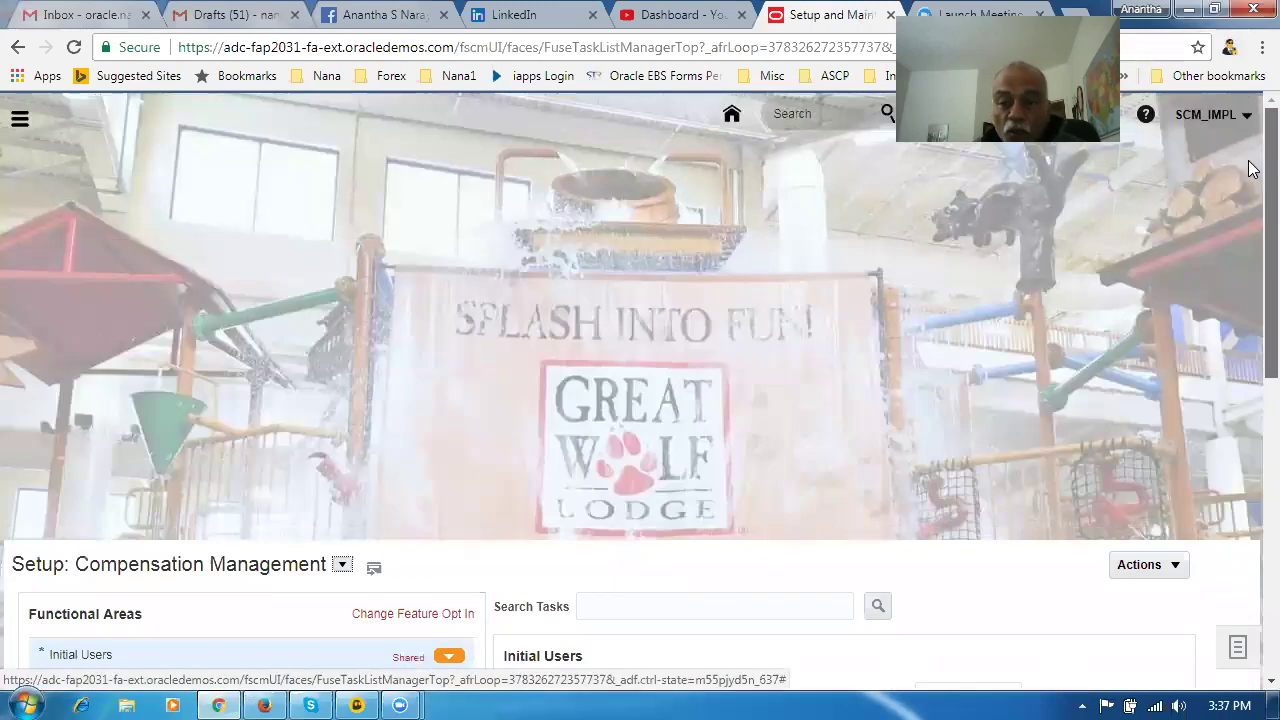
{"action": "left_click", "coordinate": [731, 116]}
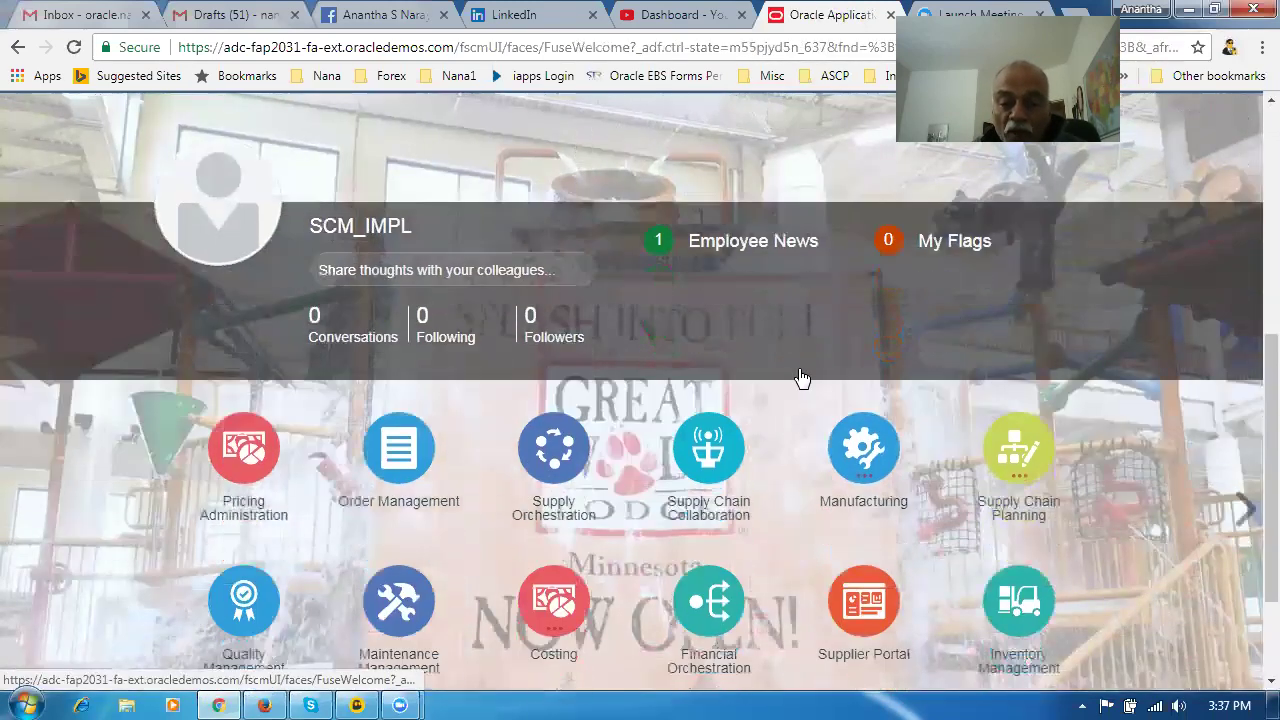
{"action": "scroll", "coordinate": [801, 378], "scroll_direction": "down", "scroll_amount": 2}
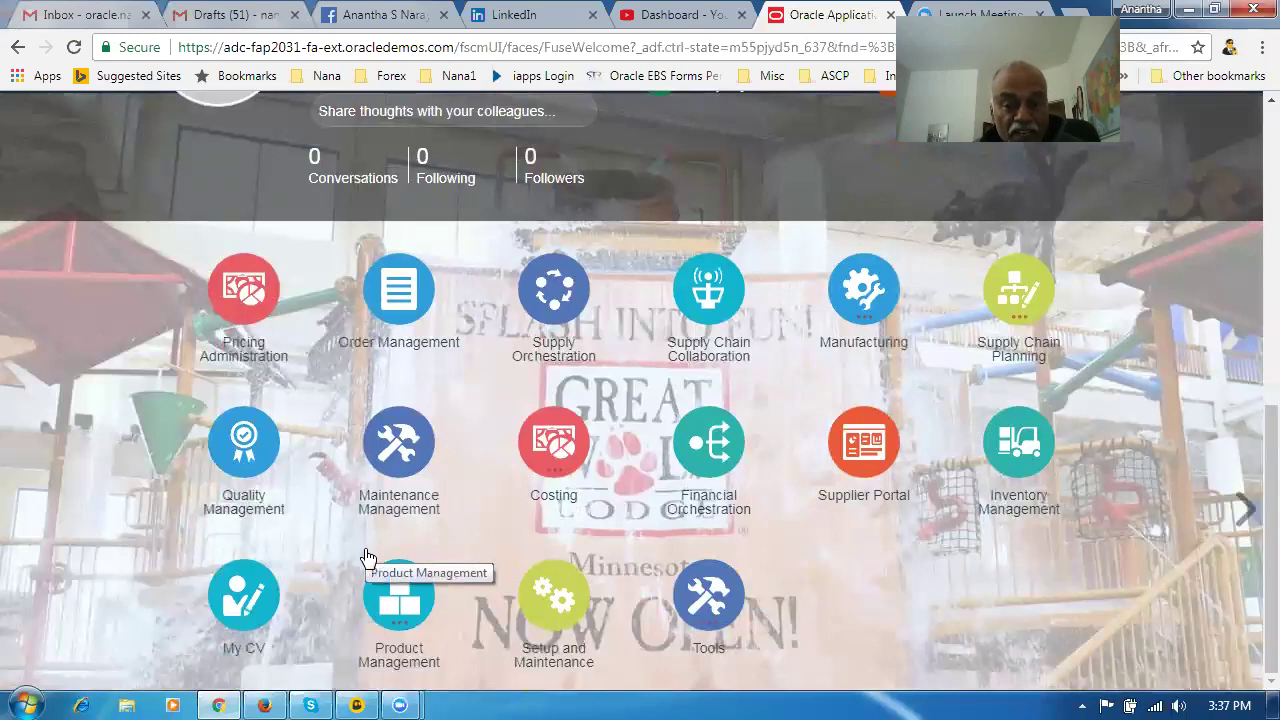
Step: Open the Manage Item Quantities task from the Inventory Management work area
{"action": "left_click", "coordinate": [1010, 456]}
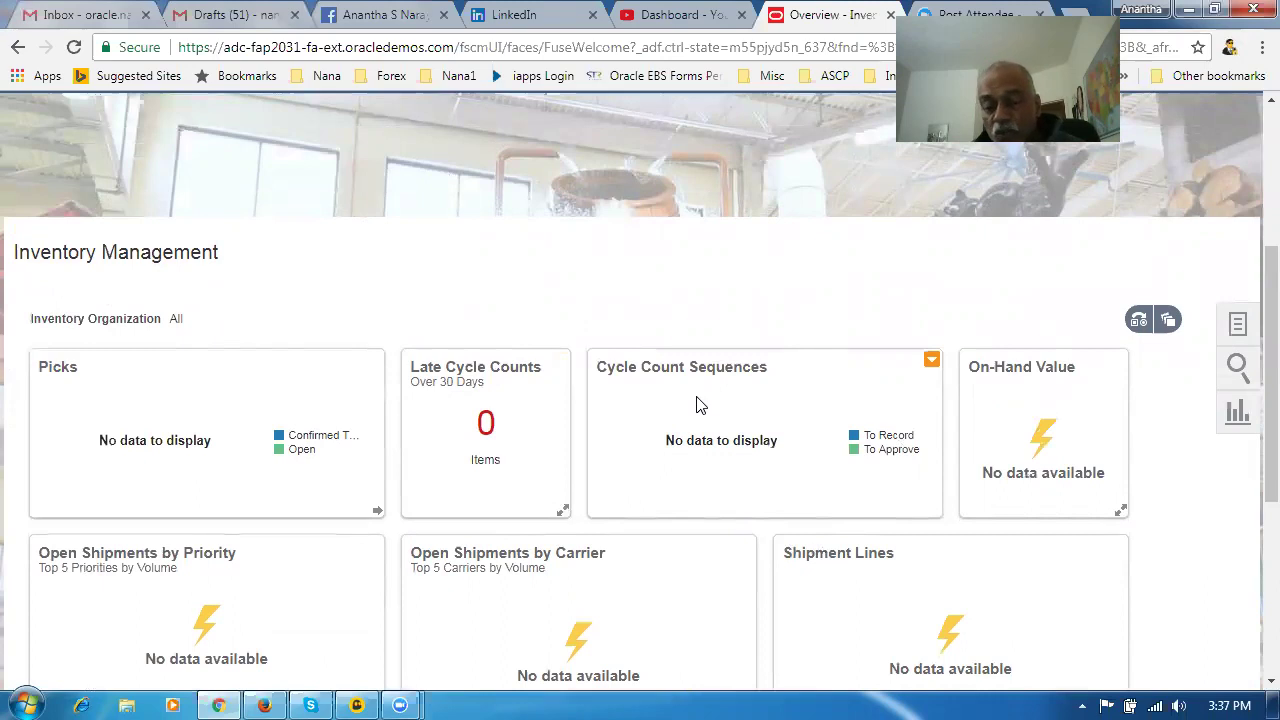
{"action": "left_click", "coordinate": [1235, 328]}
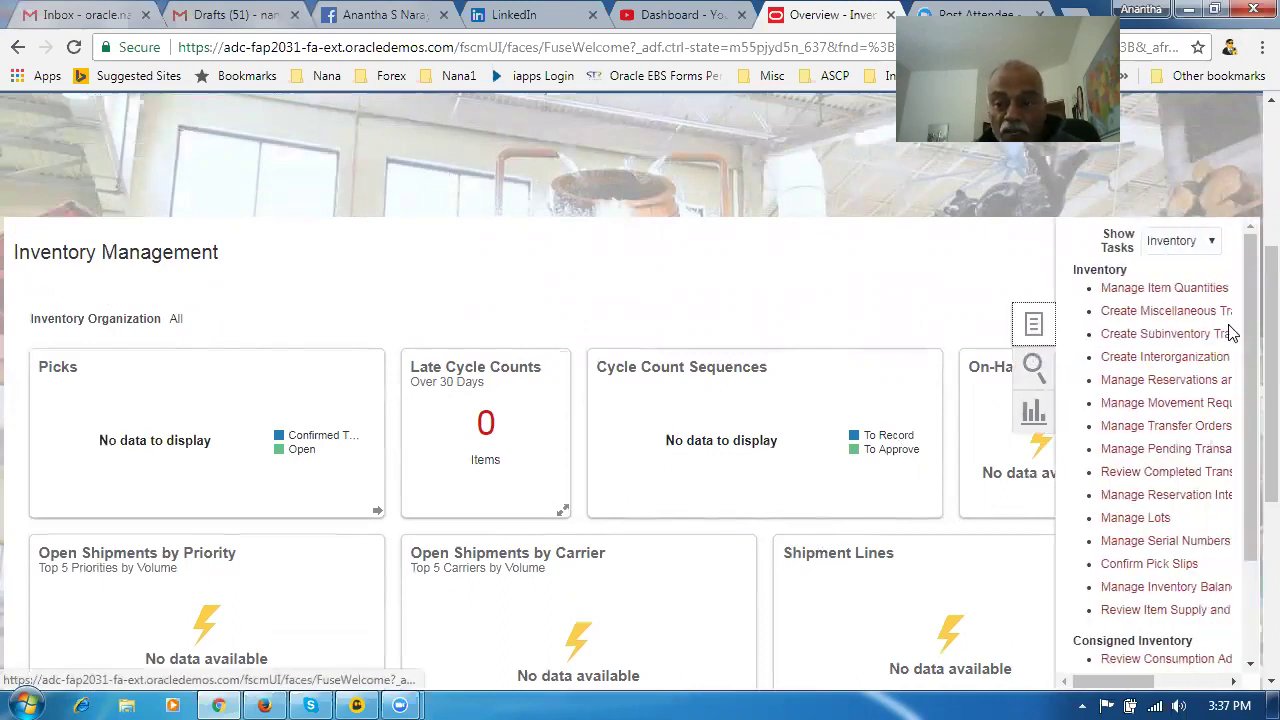
{"action": "left_click", "coordinate": [1152, 292]}
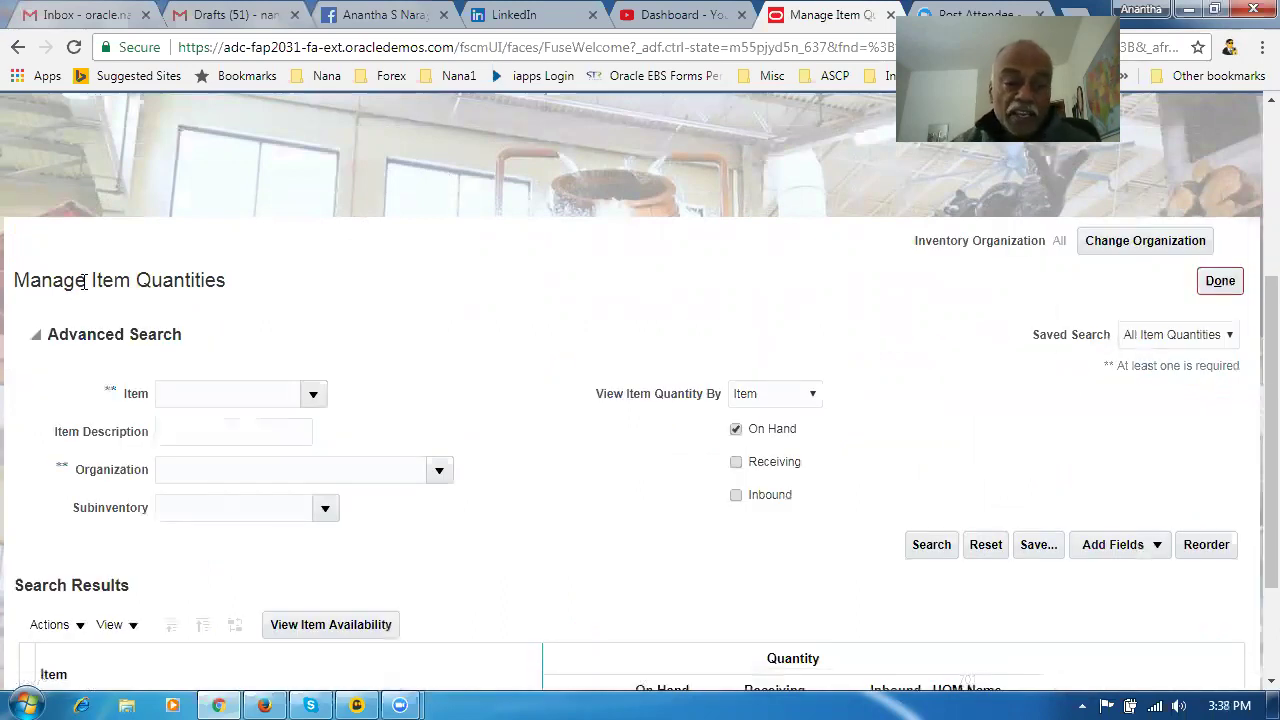
{"action": "left_click_drag", "start_coordinate": [66, 283], "coordinate": [172, 286]}
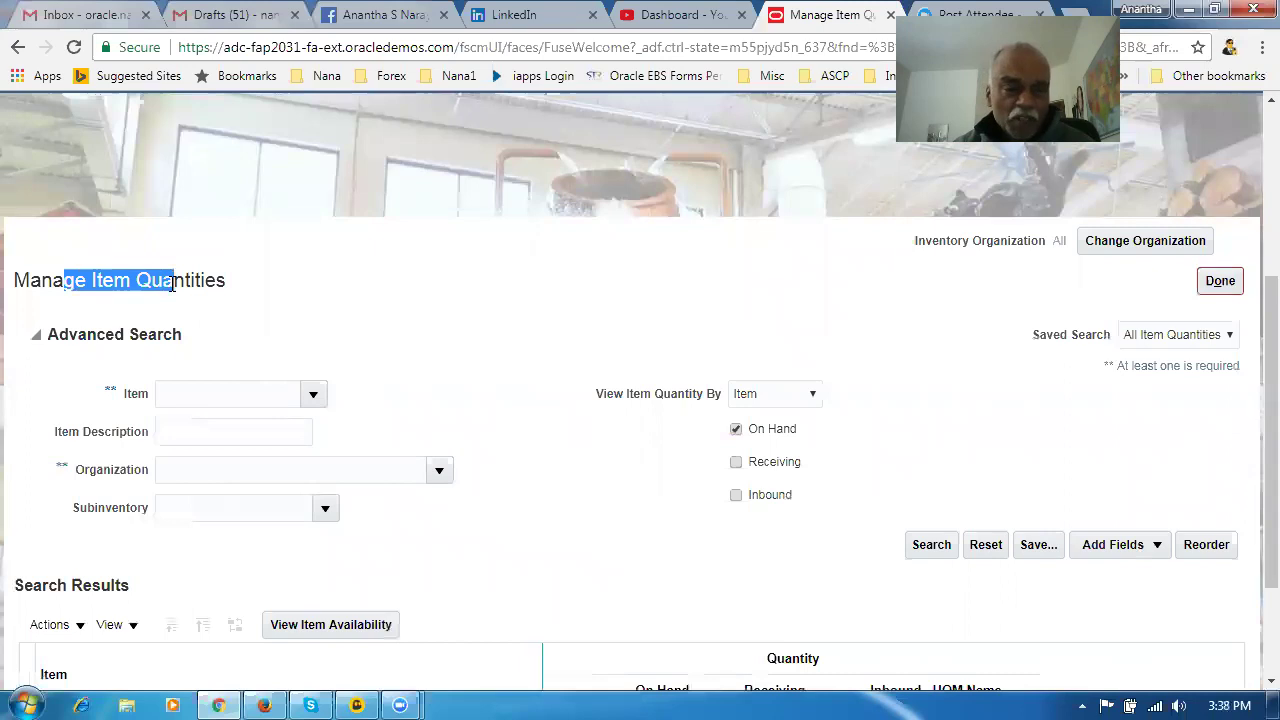
Step: Enter the wildcard item search CM%5% in the Item field
{"action": "left_click", "coordinate": [181, 393]}
{"action": "type", "text": "CM%5%"}
{"action": "key", "text": "Tab"}
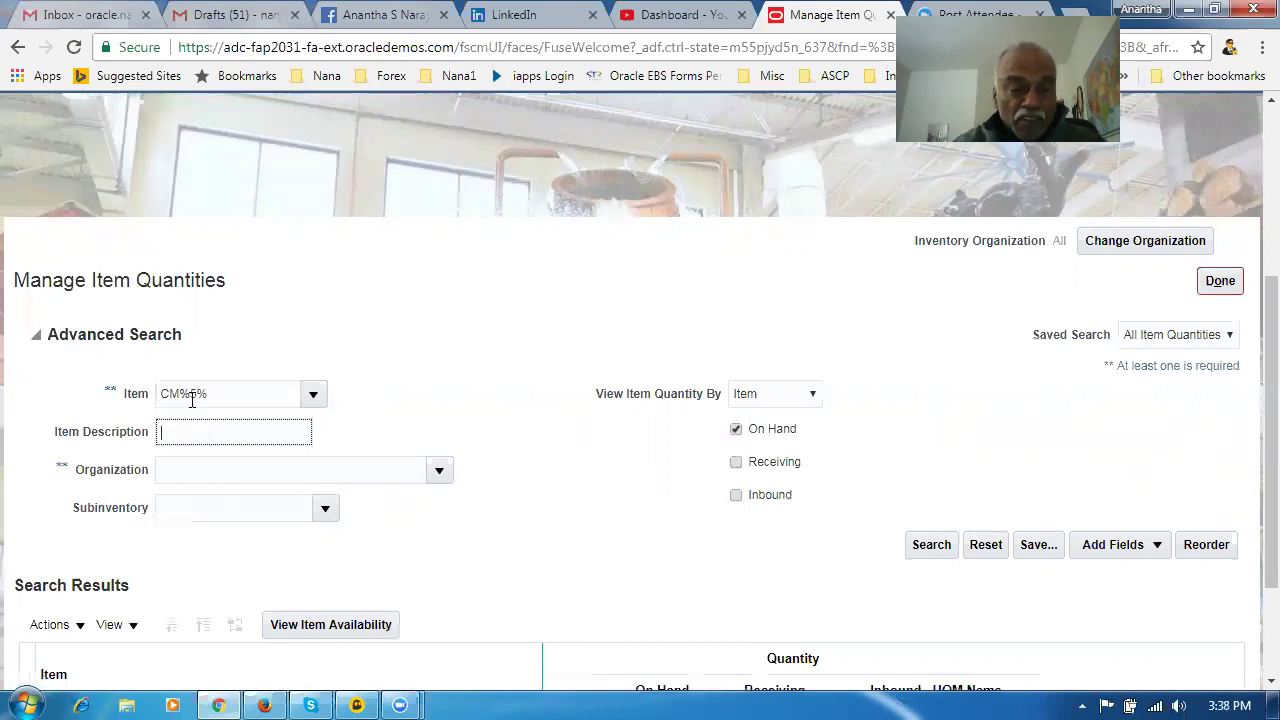
Step: Look up item numbers starting with CM and pick CM53065, the 750W Power Supply
{"action": "left_click", "coordinate": [595, 382]}
{"action": "left_click", "coordinate": [592, 353]}
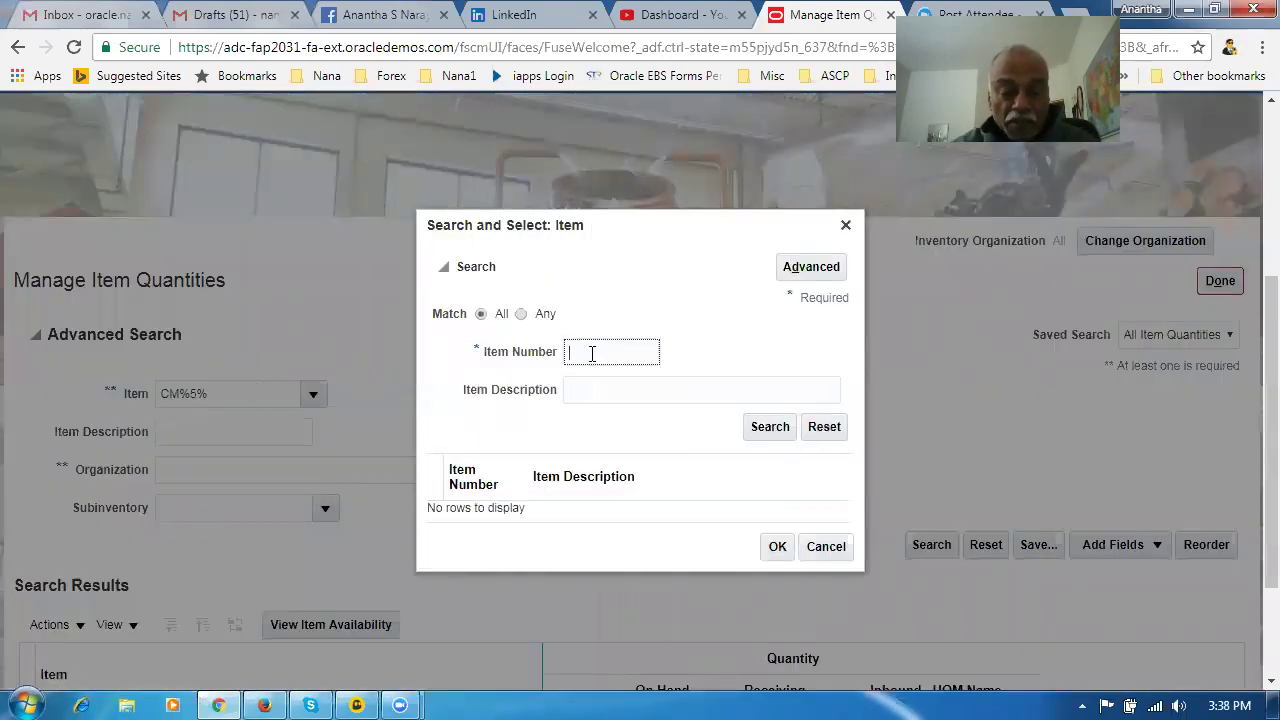
{"action": "type", "text": "CM"}
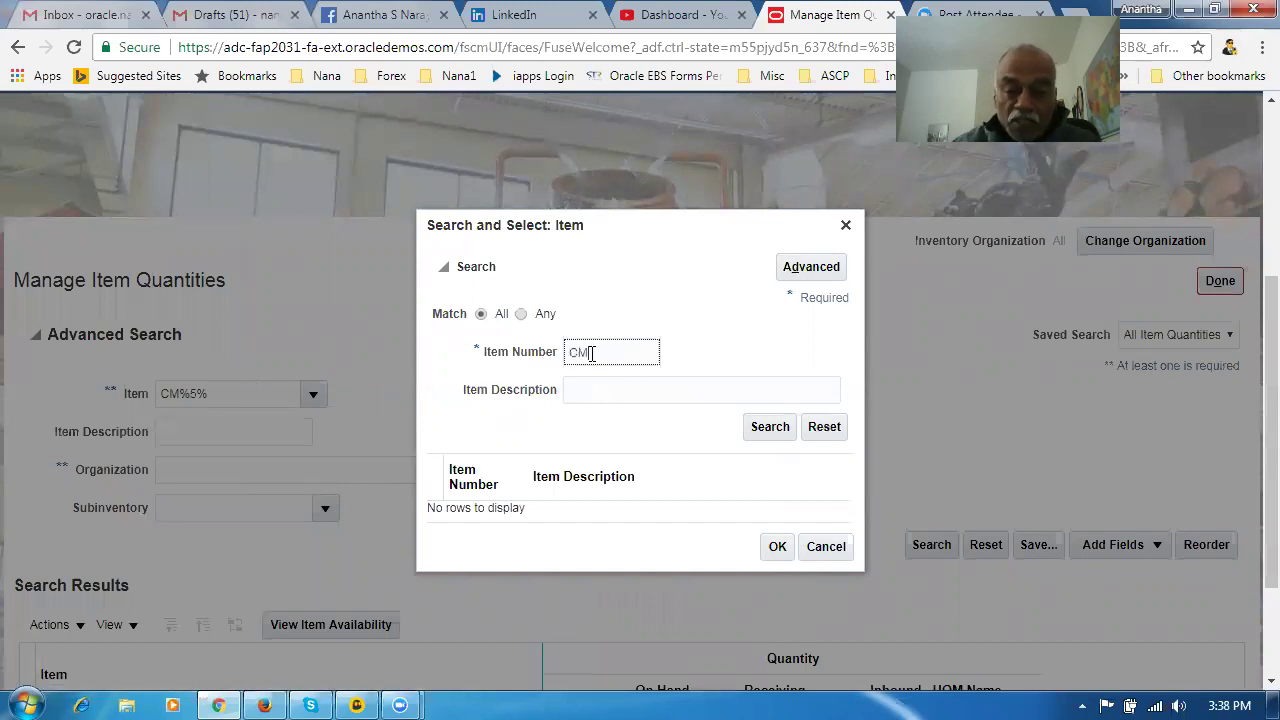
{"action": "left_click", "coordinate": [758, 432]}
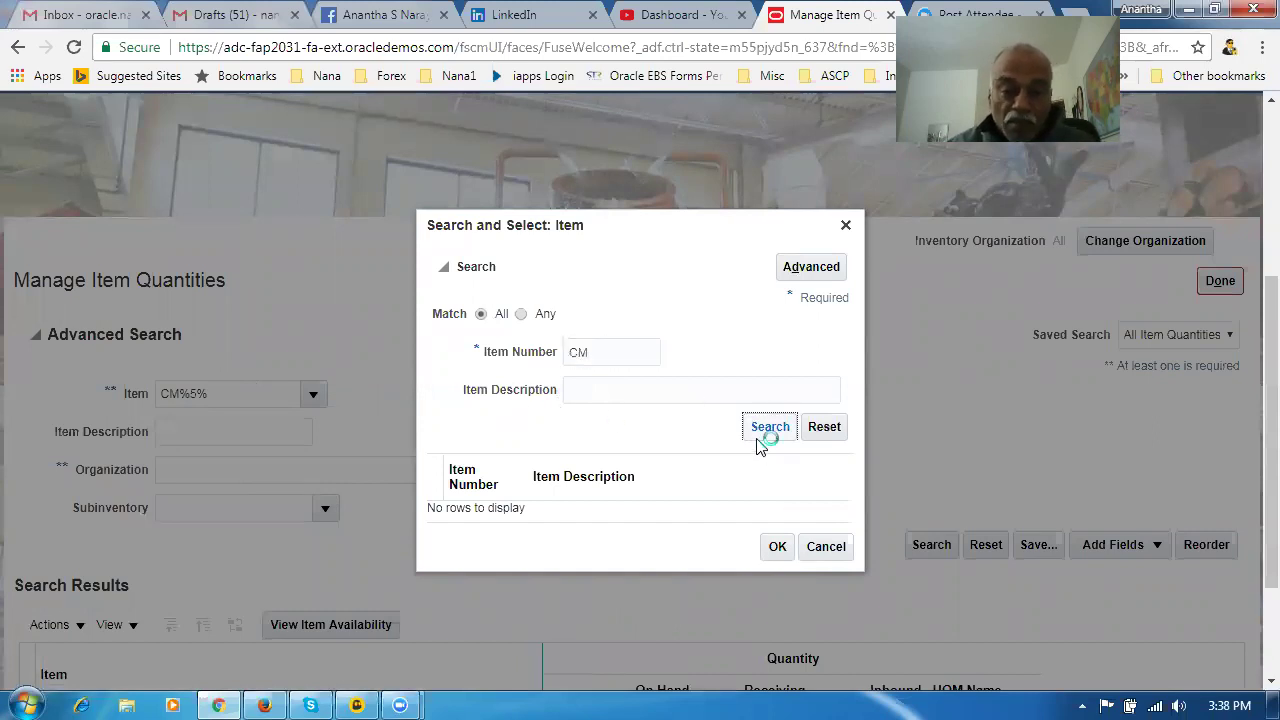
{"action": "left_click", "coordinate": [591, 396]}
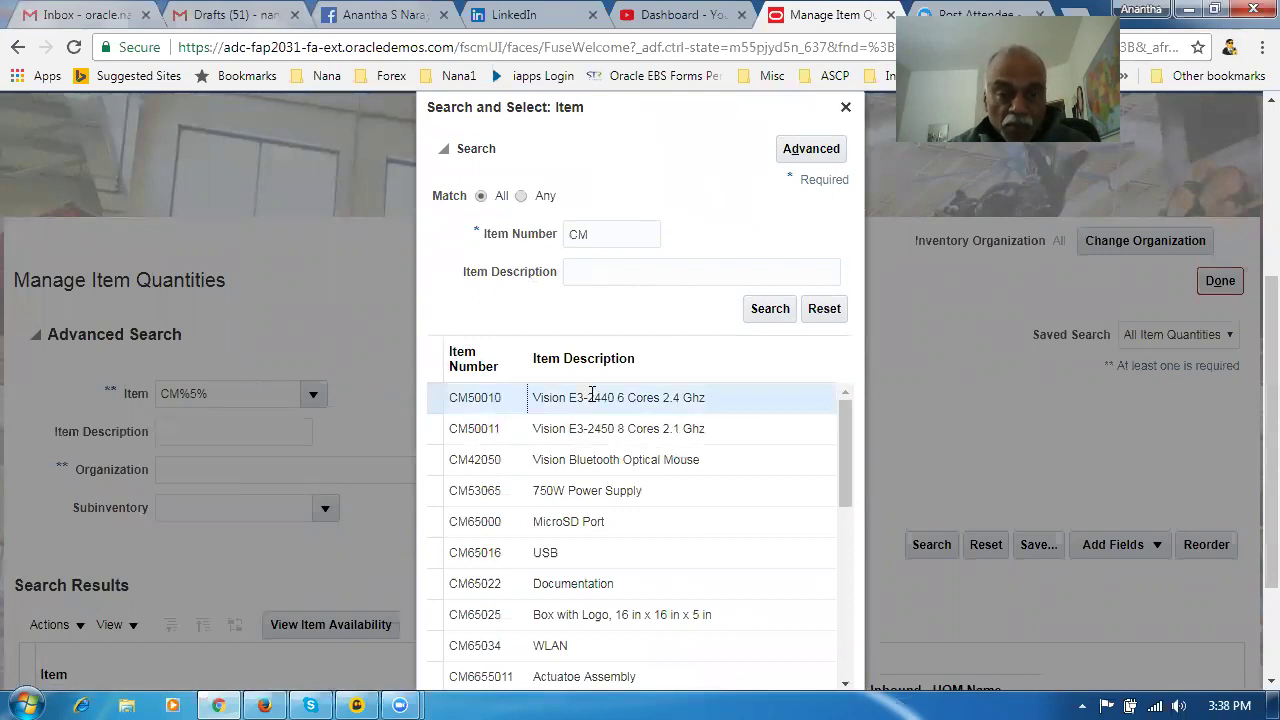
{"action": "scroll", "coordinate": [594, 402], "scroll_direction": "down", "scroll_amount": 1}
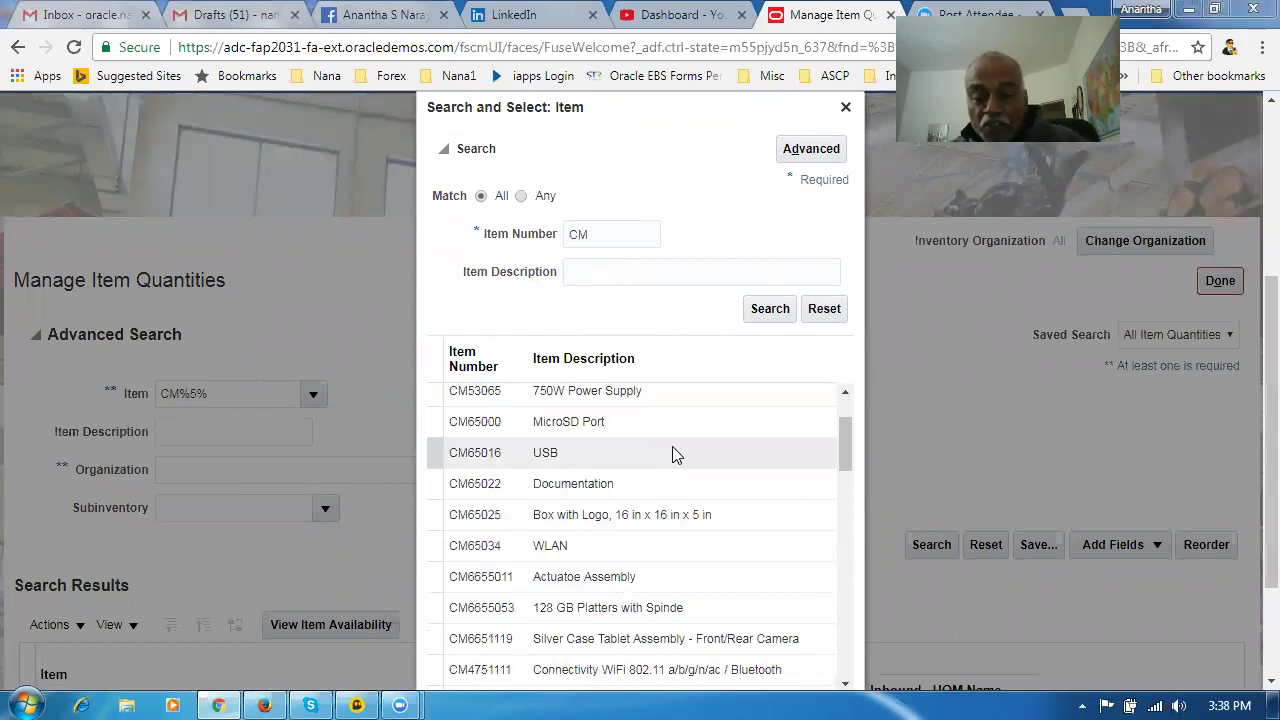
{"action": "left_click", "coordinate": [668, 314]}
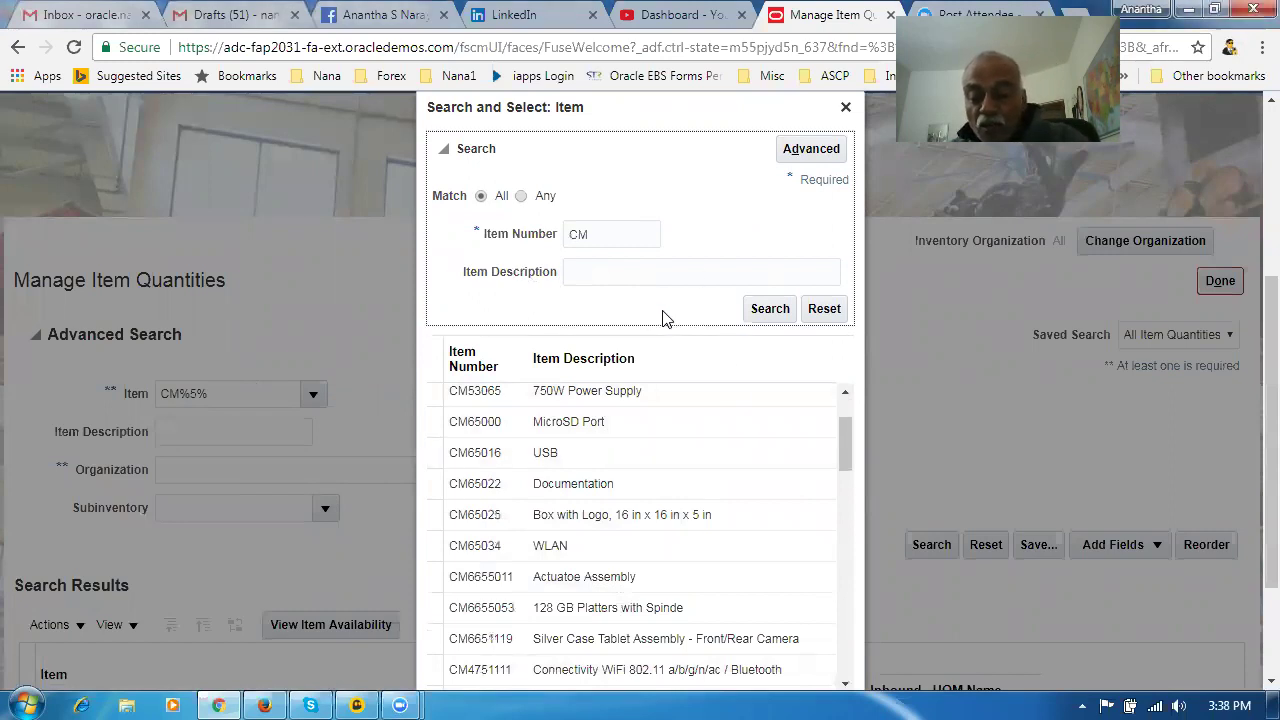
{"action": "key", "text": "F11"}
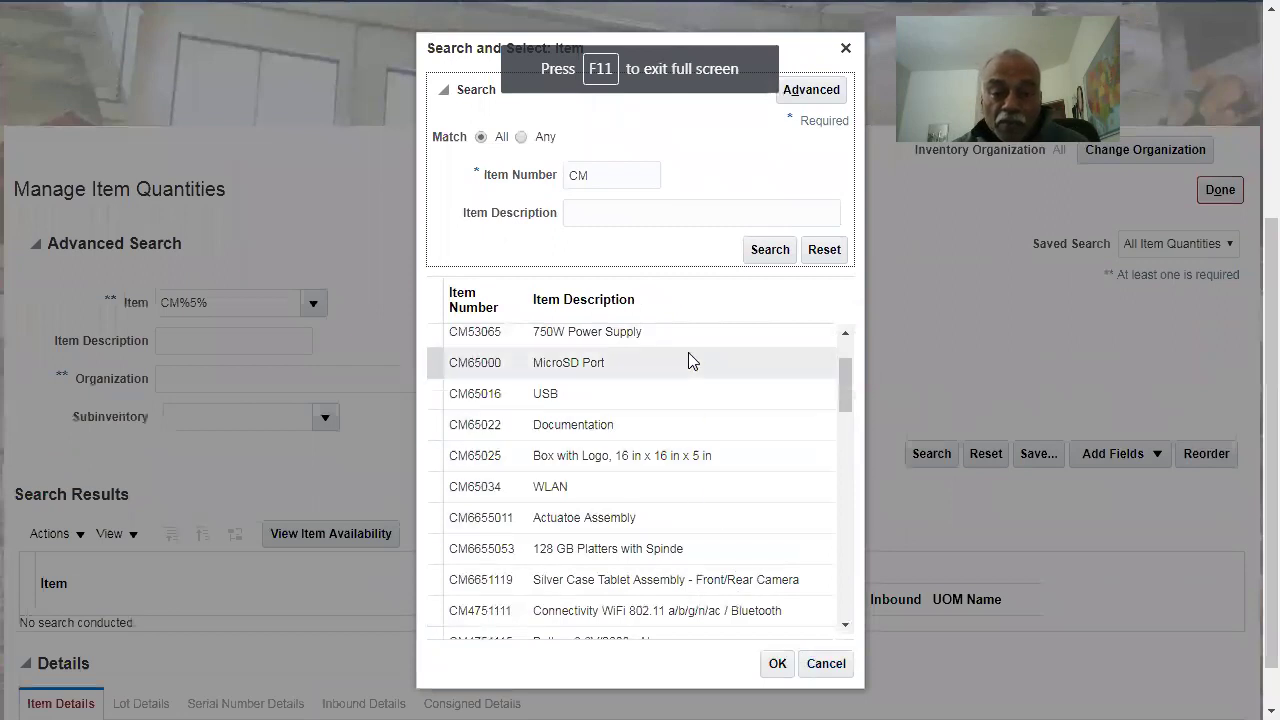
{"action": "left_click", "coordinate": [686, 340]}
{"action": "left_click", "coordinate": [772, 664]}
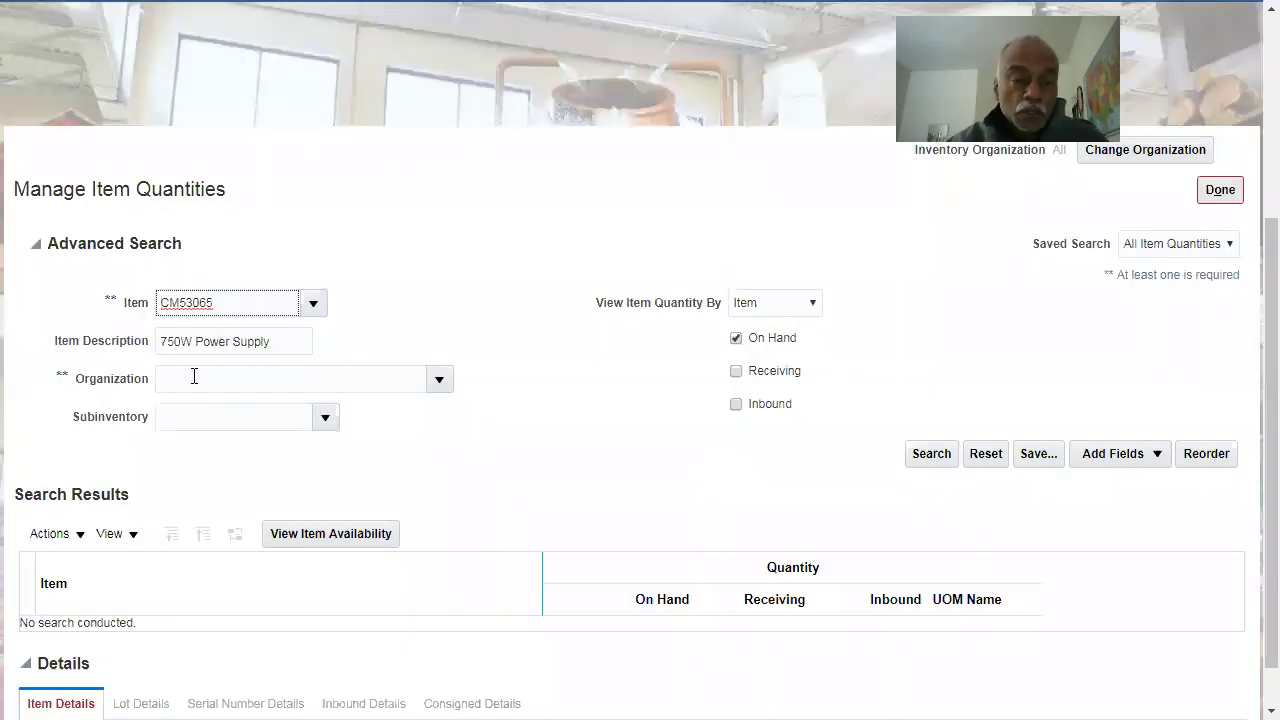
Step: Search quantities for CM53065 and expand it to show 30, 65 and 30 Ea by organization
{"action": "left_click", "coordinate": [921, 458]}
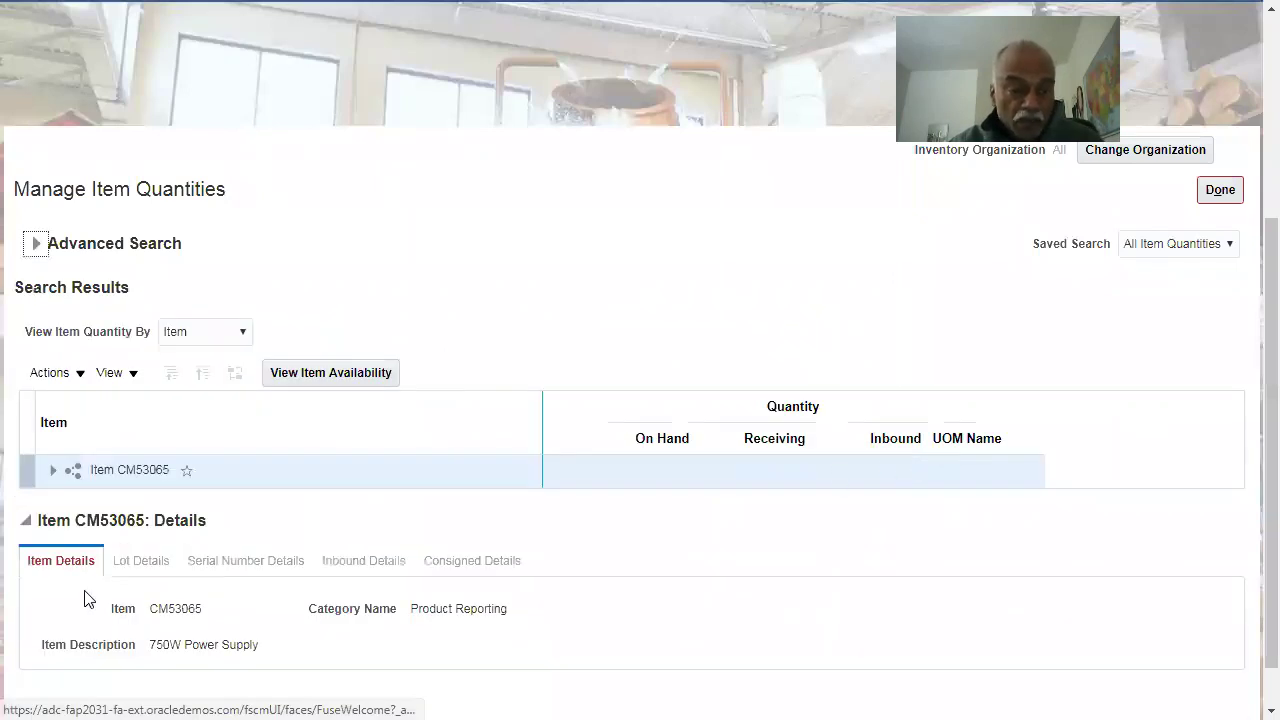
{"action": "left_click", "coordinate": [46, 473]}
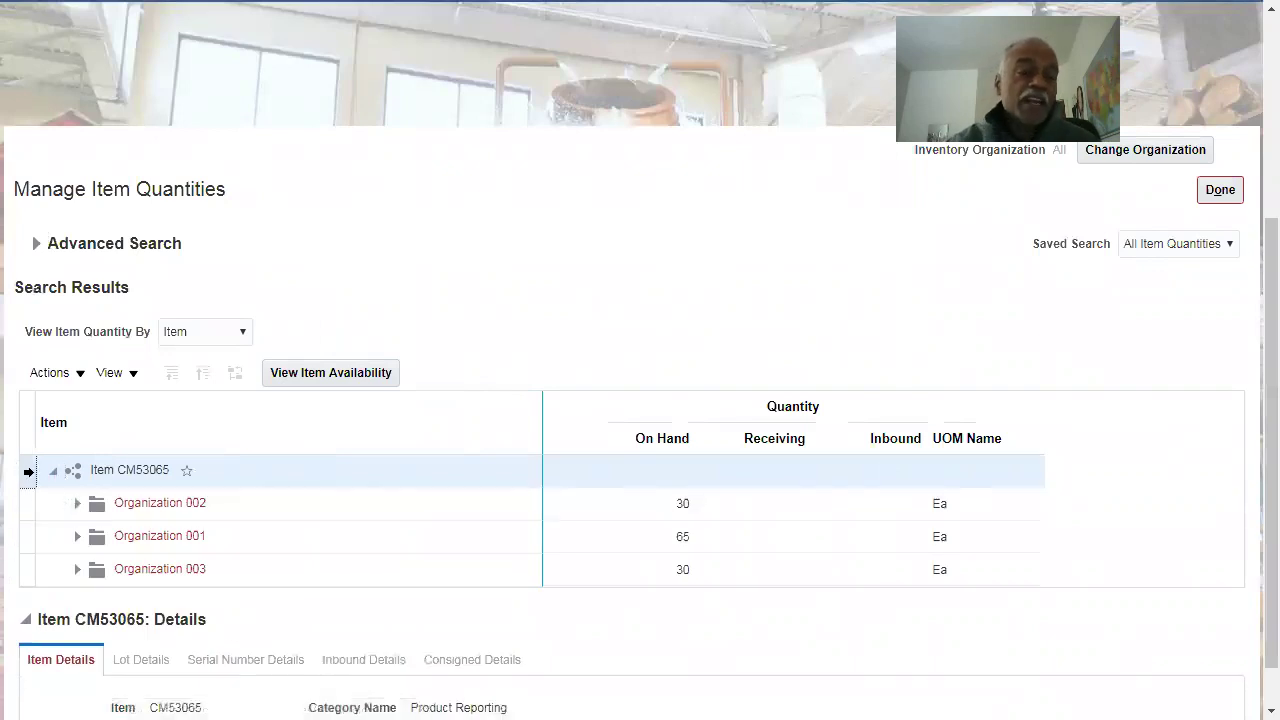
{"action": "left_click", "coordinate": [48, 378]}
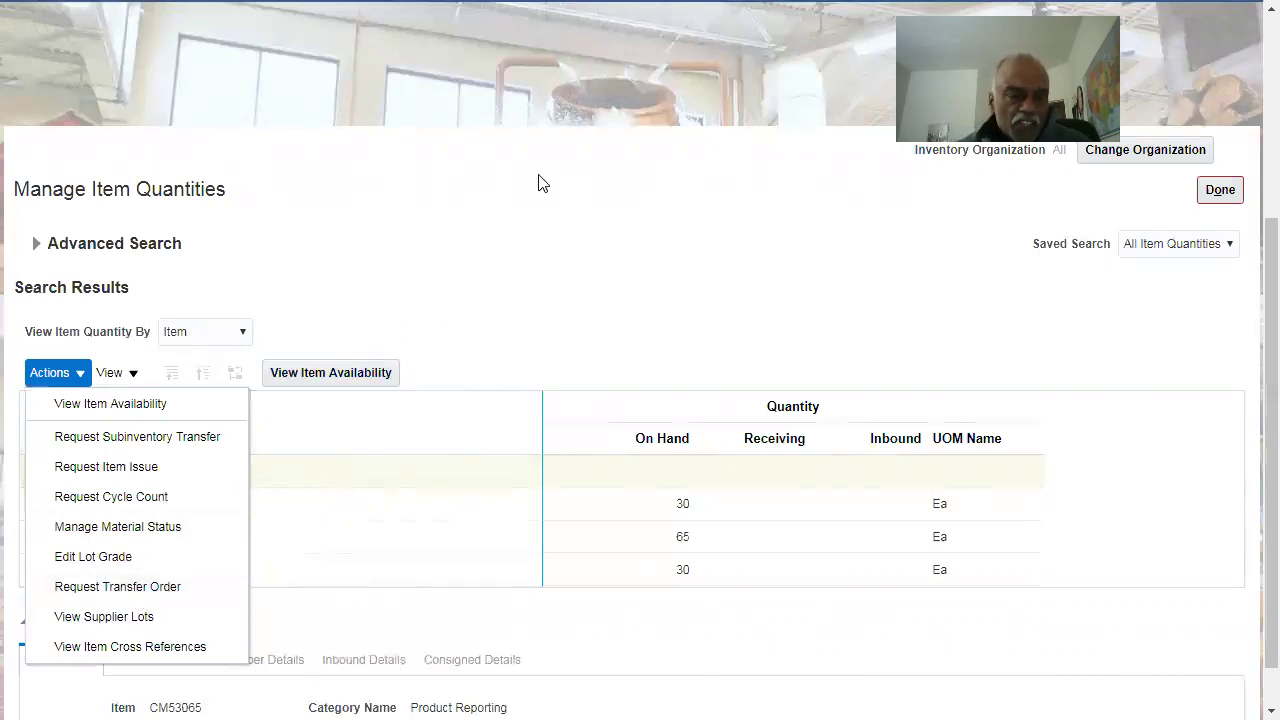
{"action": "left_click", "coordinate": [526, 244]}
{"action": "scroll", "coordinate": [594, 332], "scroll_direction": "up", "scroll_amount": 3}
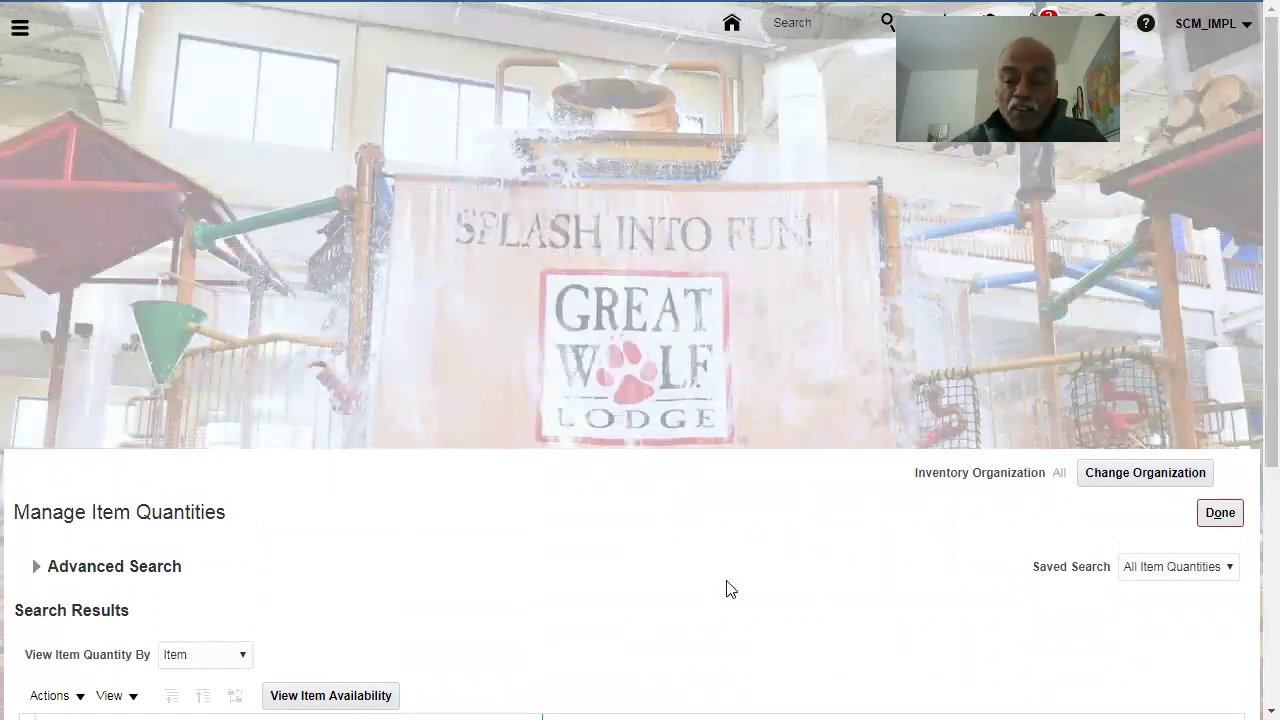
Step: Leave Manage Item Quantities with Done to return to the Inventory Management overview
{"action": "left_click", "coordinate": [1222, 513]}
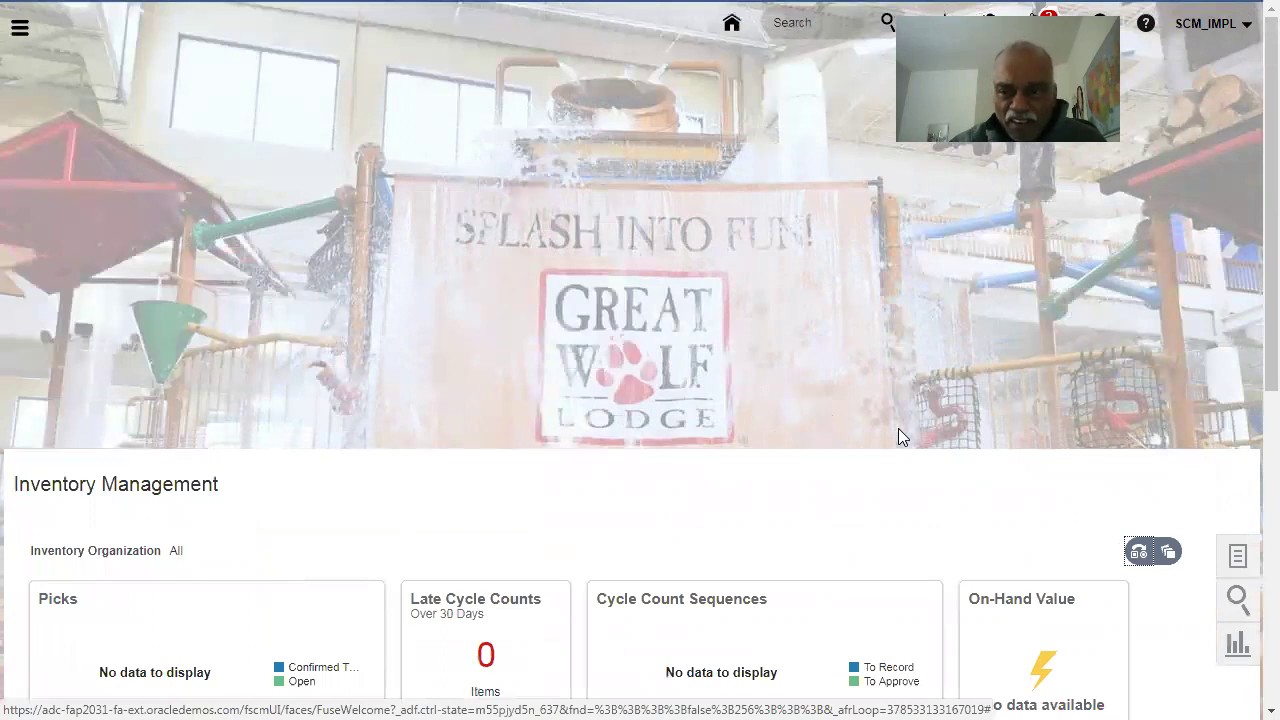
{"action": "left_click_drag", "start_coordinate": [1250, 316], "coordinate": [1252, 237]}
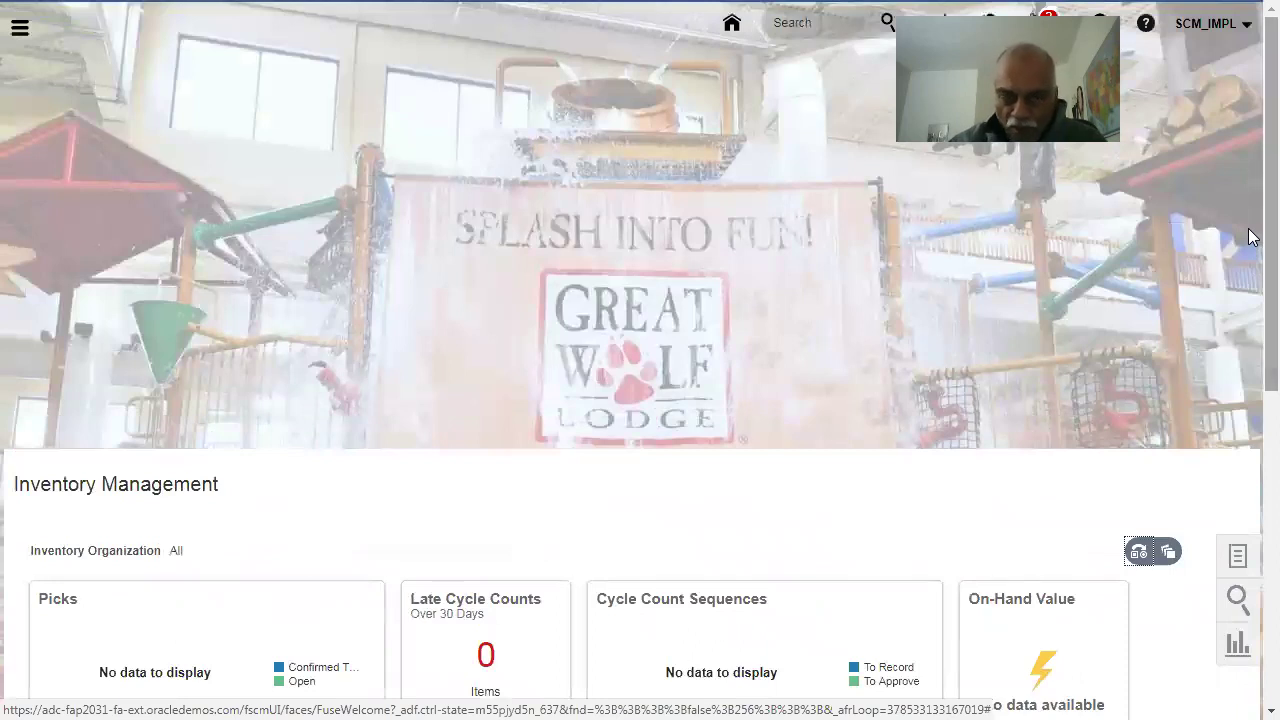